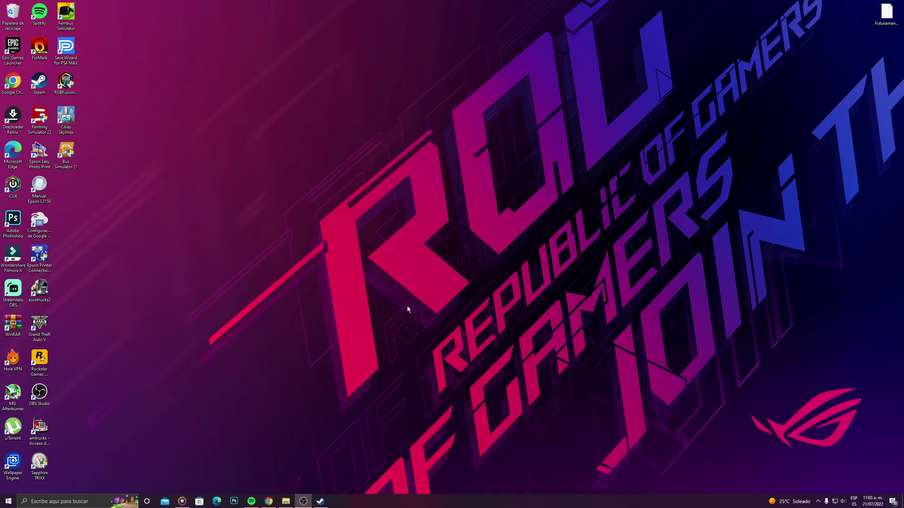
Step: Switch to Steam to view the Wallpaper Engine library page, and return to the desktop
click(319, 501)
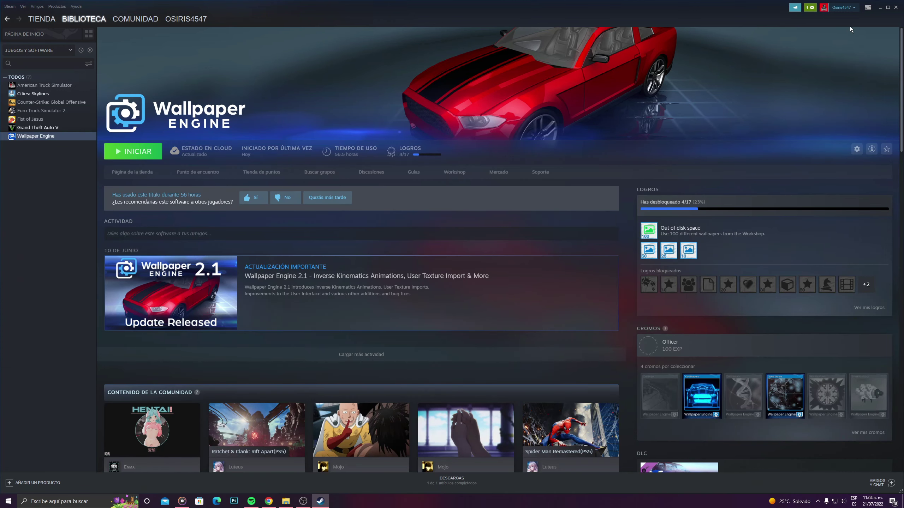
click(879, 8)
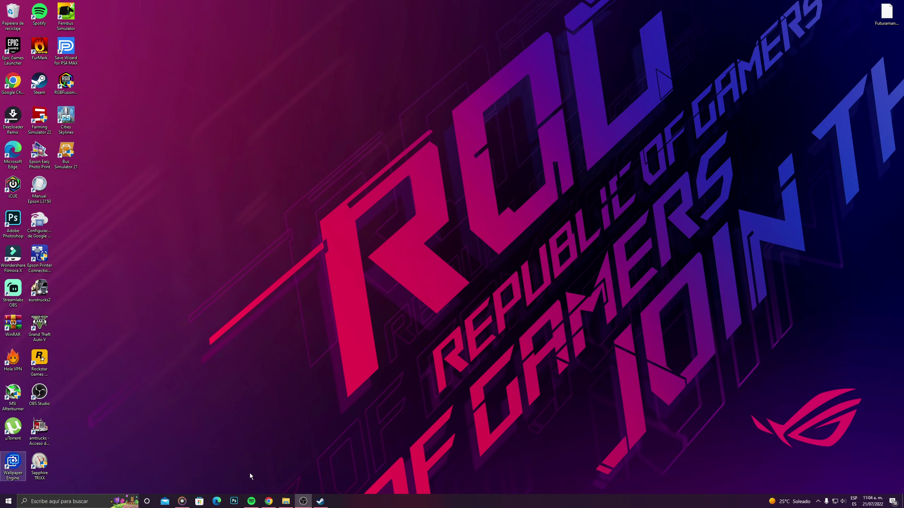
Step: Open Wallpaper Engine's wallpaper selection for display 1 and browse the installed wallpapers
right_click(834, 477)
click(860, 392)
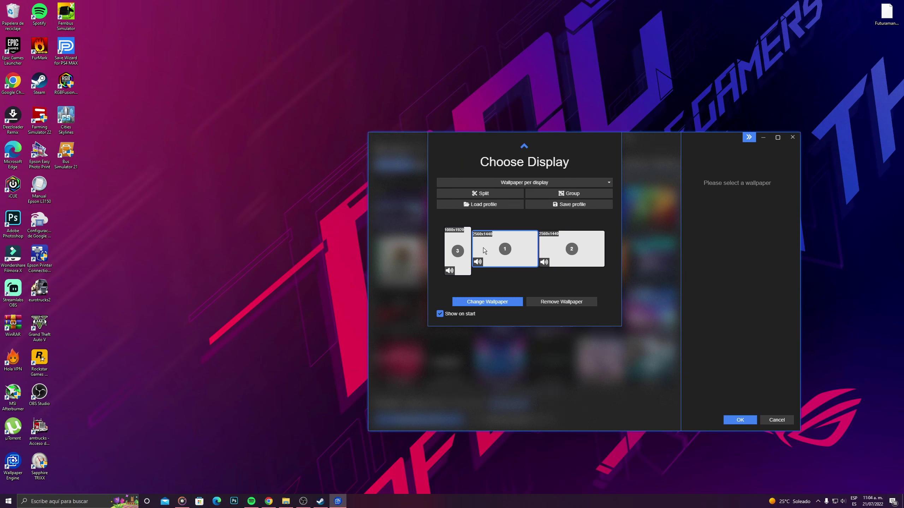
click(483, 301)
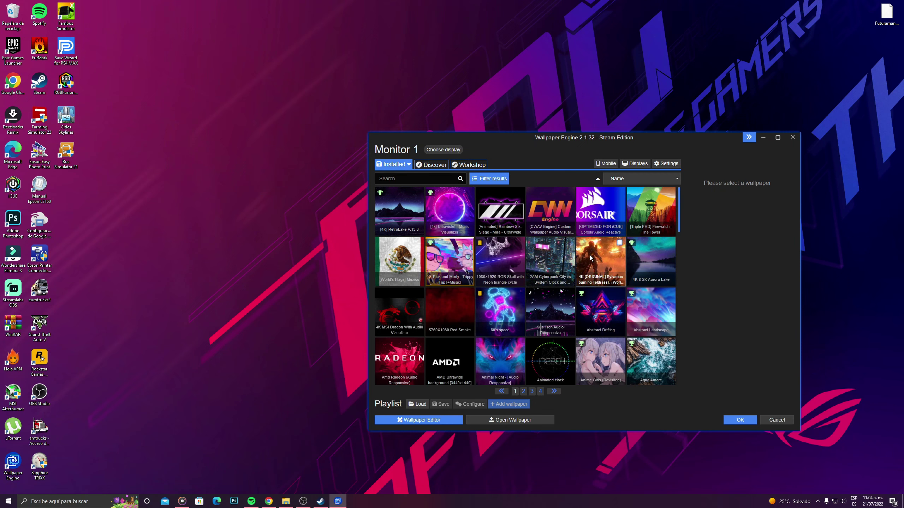
scroll(590, 258, down, 10)
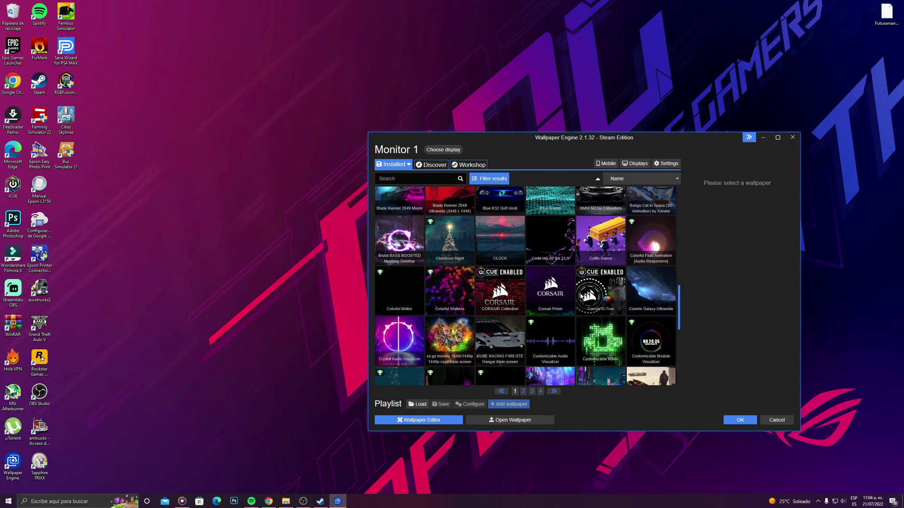
scroll(473, 248, down, 3)
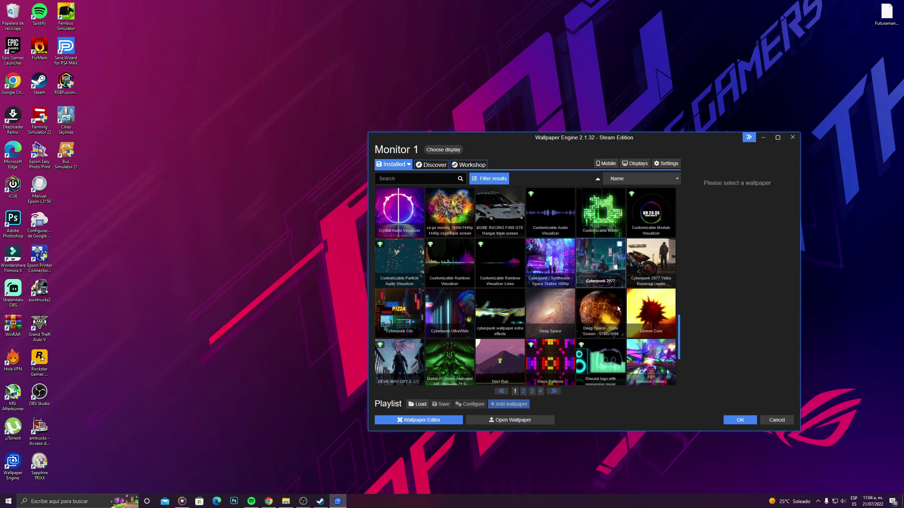
Step: Show the Workshop wallpapers in place of the installed ones
click(473, 164)
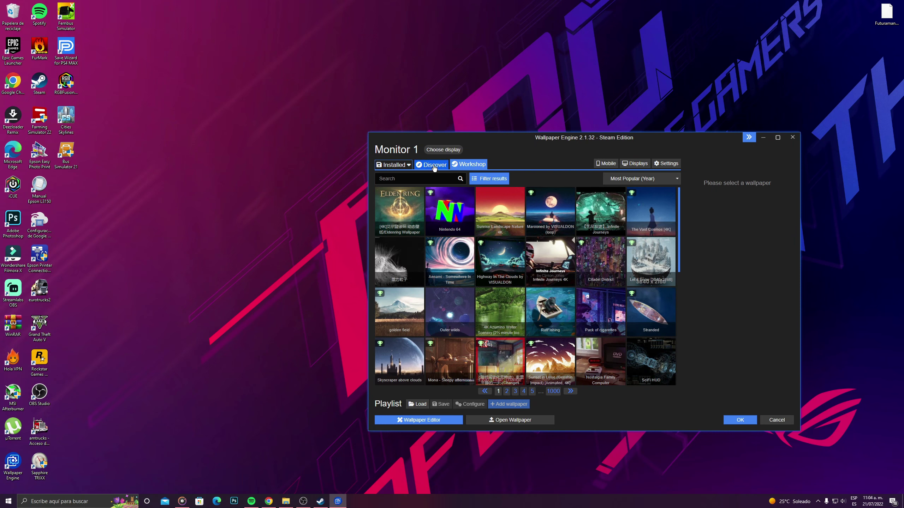
click(431, 164)
click(484, 167)
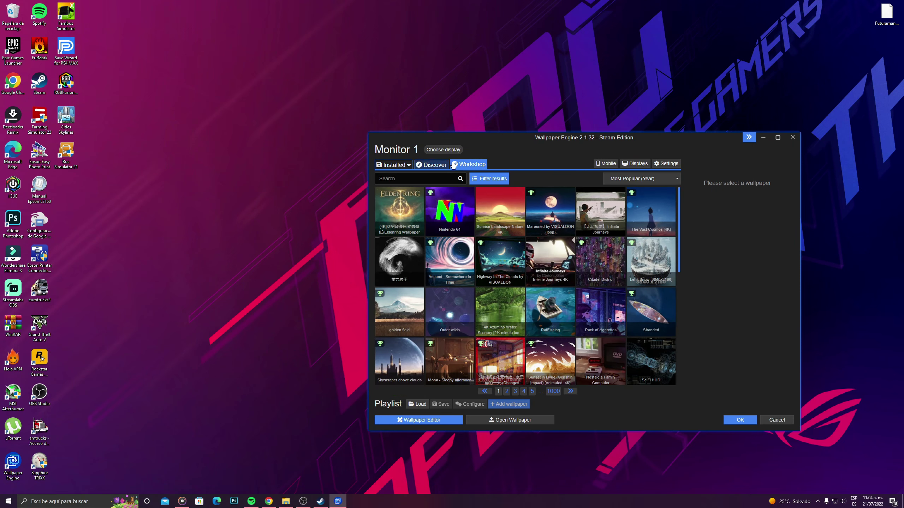
Step: Show the Workshop result filters and examine the available tags and resolution options
click(486, 178)
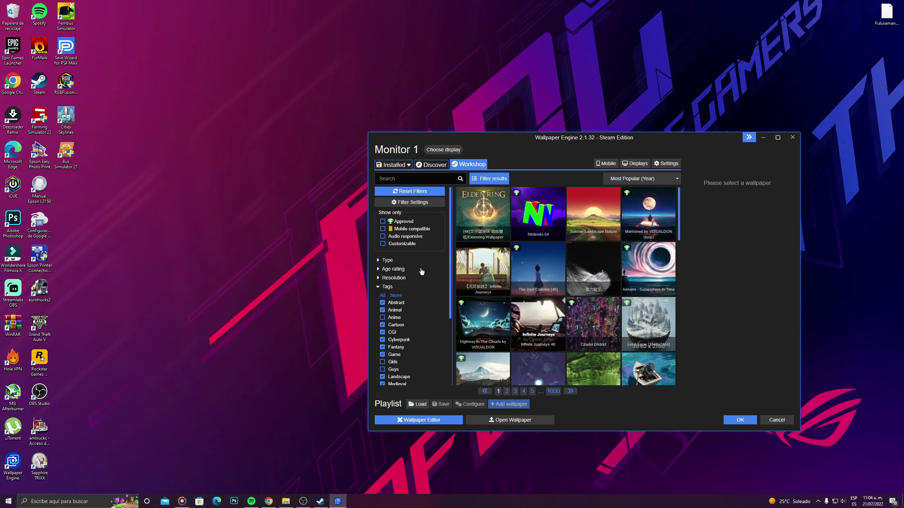
scroll(437, 321, down, 3)
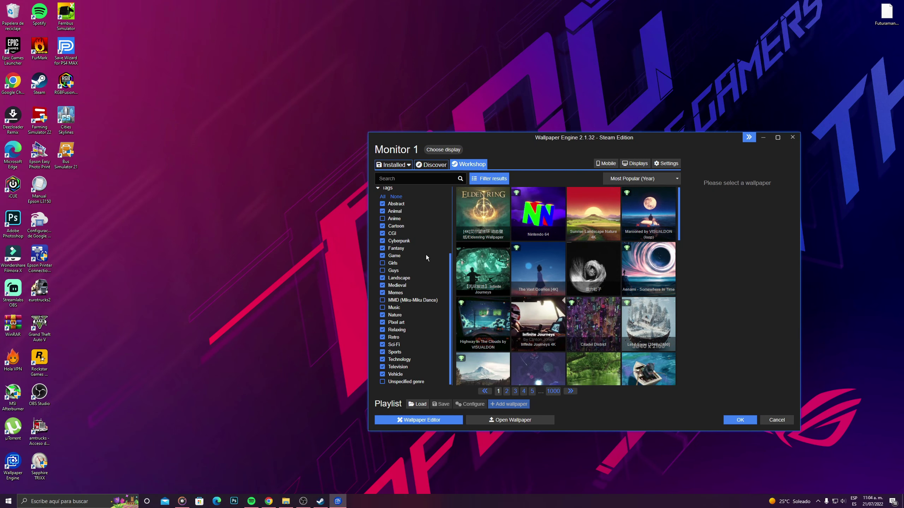
scroll(405, 255, up, 3)
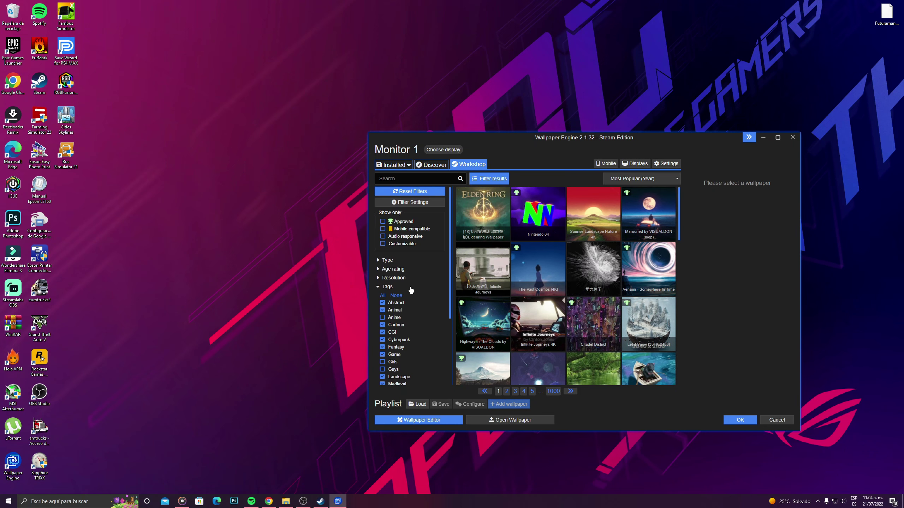
click(393, 278)
scroll(427, 313, down, 4)
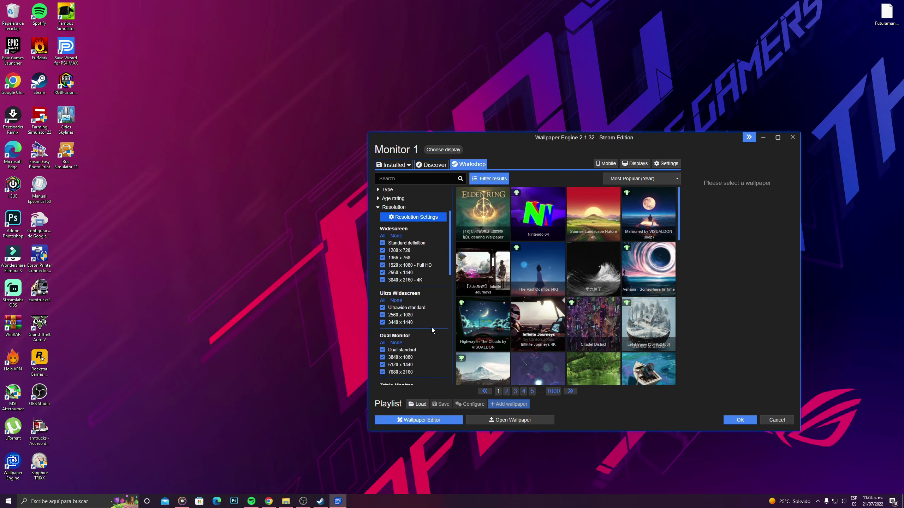
scroll(419, 309, up, 3)
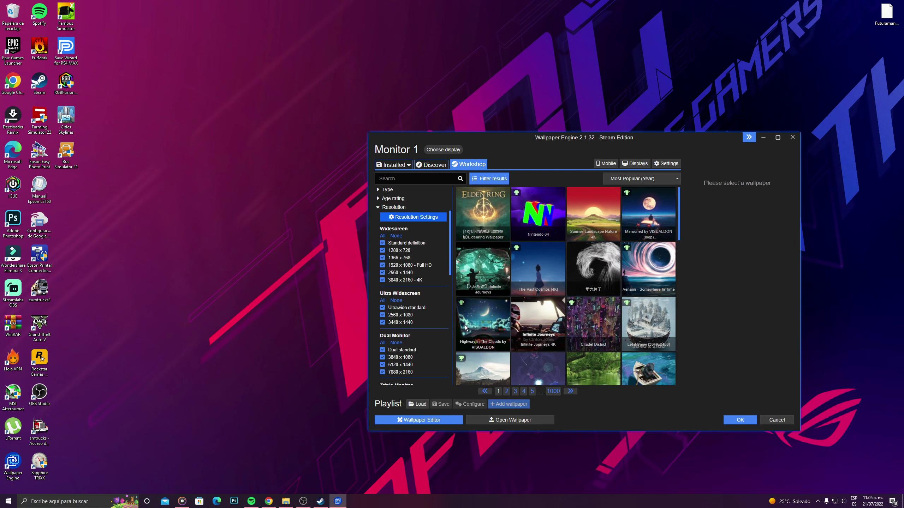
scroll(569, 249, down, 3)
scroll(604, 289, up, 3)
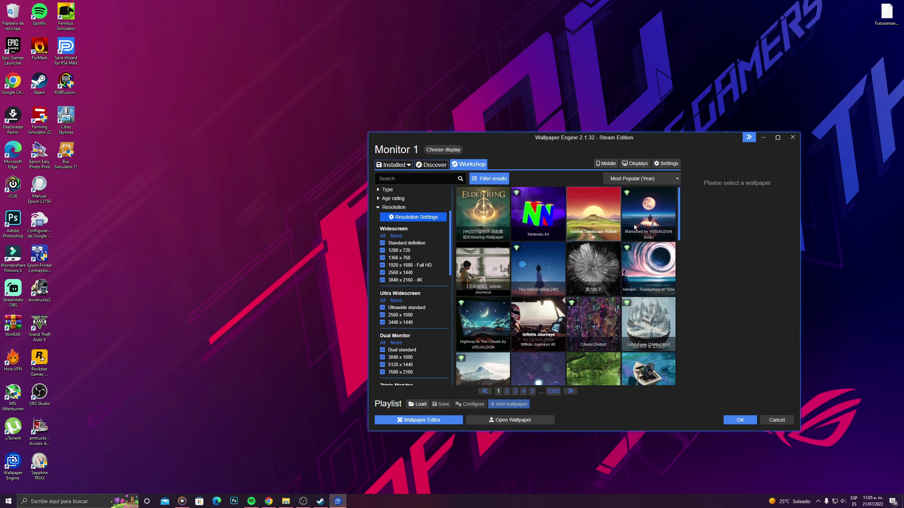
Step: Browse the Workshop results and preview the details of wallpapers such as Marooned by VISUALDON (loop) and Slow-Mo-Ocean
click(655, 219)
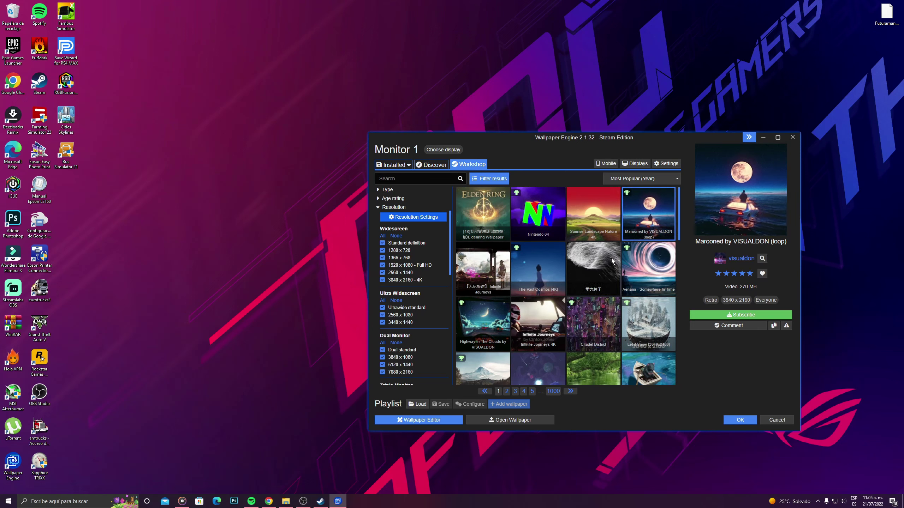
scroll(492, 292, down, 5)
scroll(569, 282, down, 5)
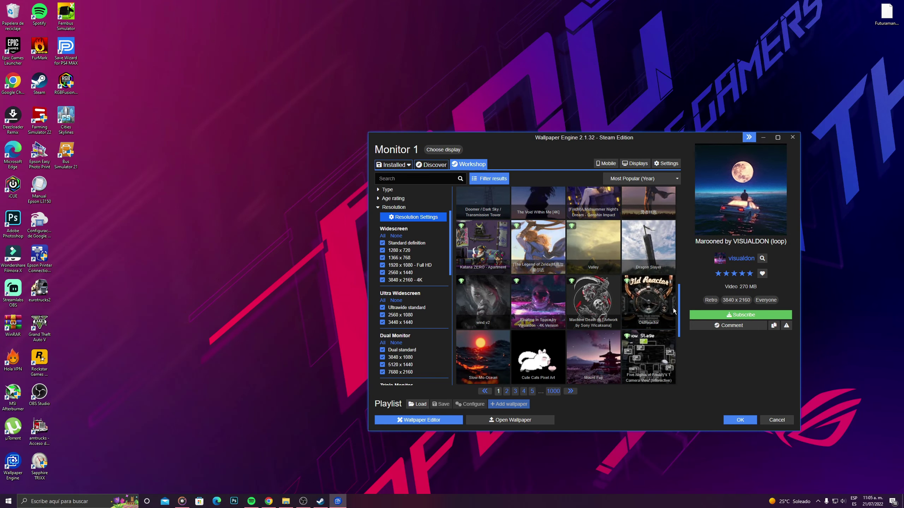
click(483, 356)
scroll(596, 229, up, 5)
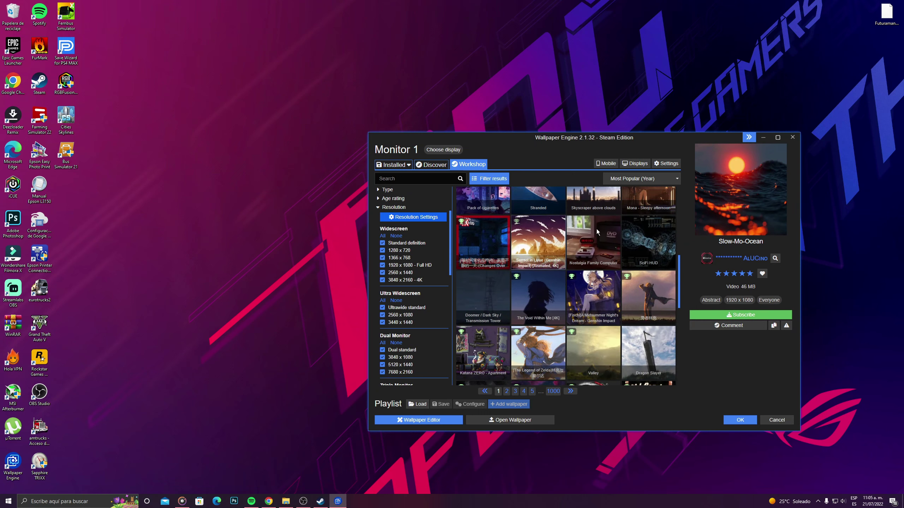
scroll(631, 289, up, 5)
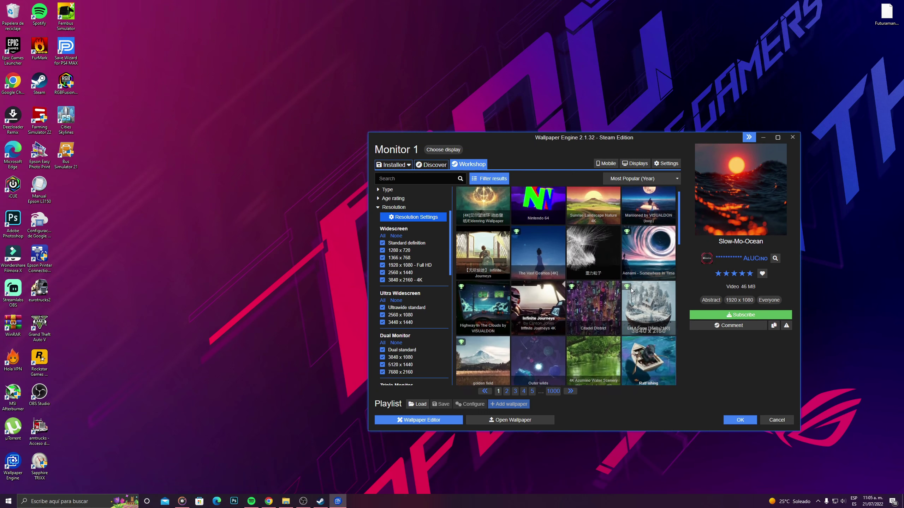
click(659, 227)
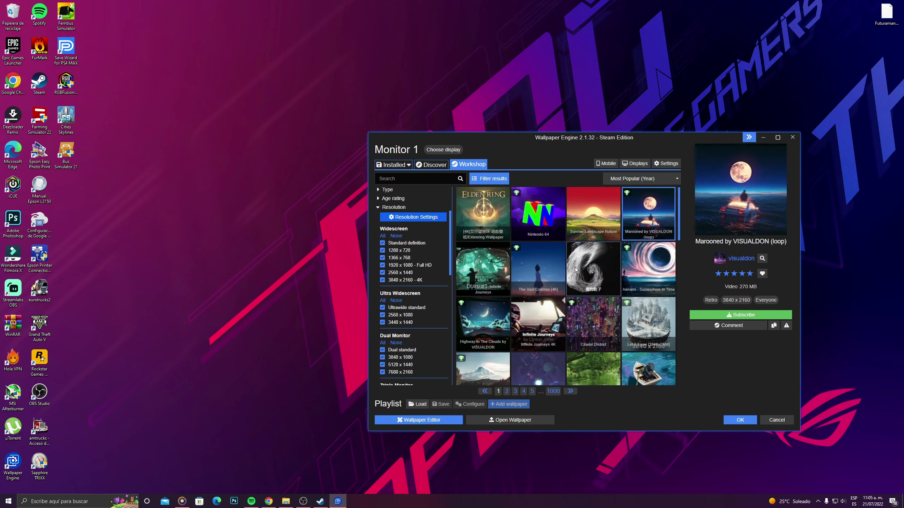
click(593, 265)
Step: Subscribe to Sunrise Landscape Nature 4K, apply it to Monitor 1 and view it on the desktop
click(605, 217)
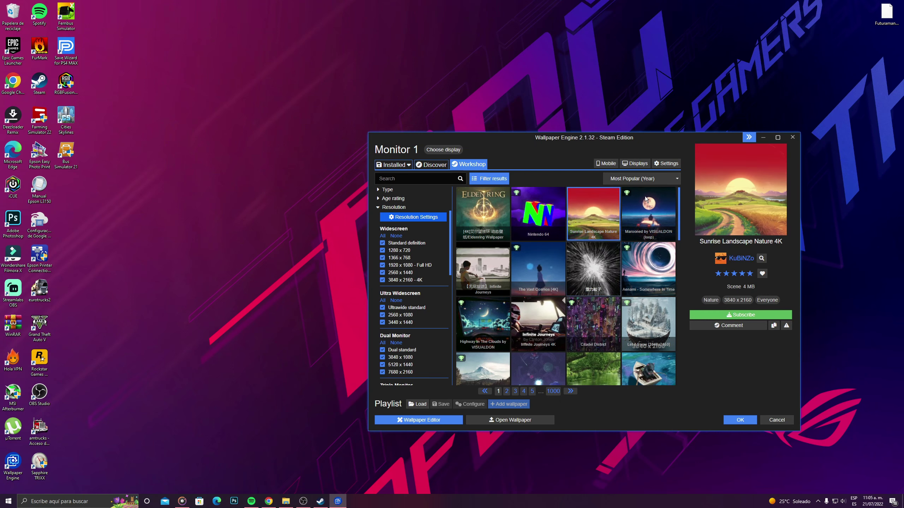
click(746, 316)
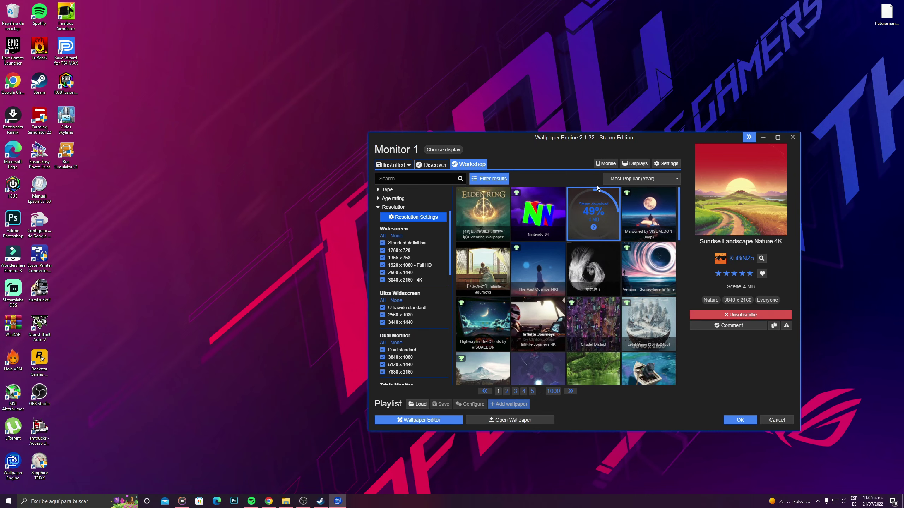
click(592, 206)
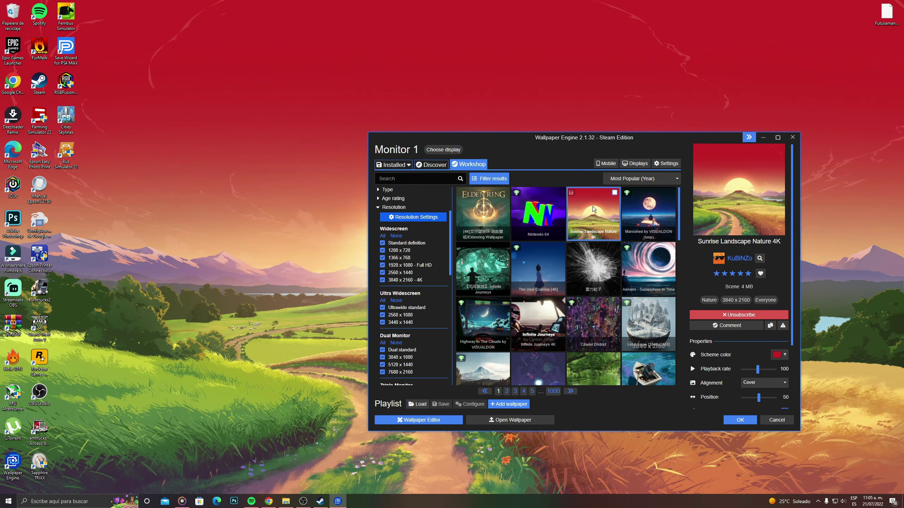
click(765, 140)
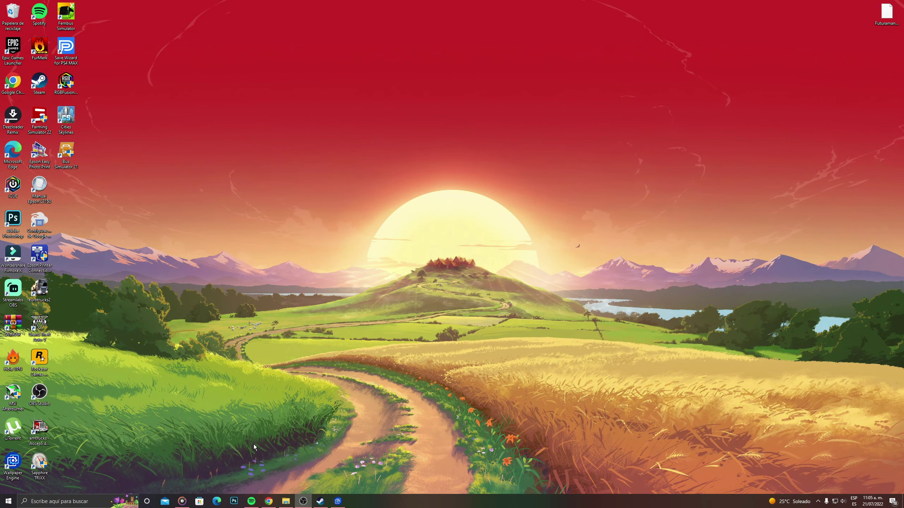
Step: Subscribe to the Cute Cats Pixel Art wallpaper, apply it to Monitor 1 and view it on the desktop
click(338, 501)
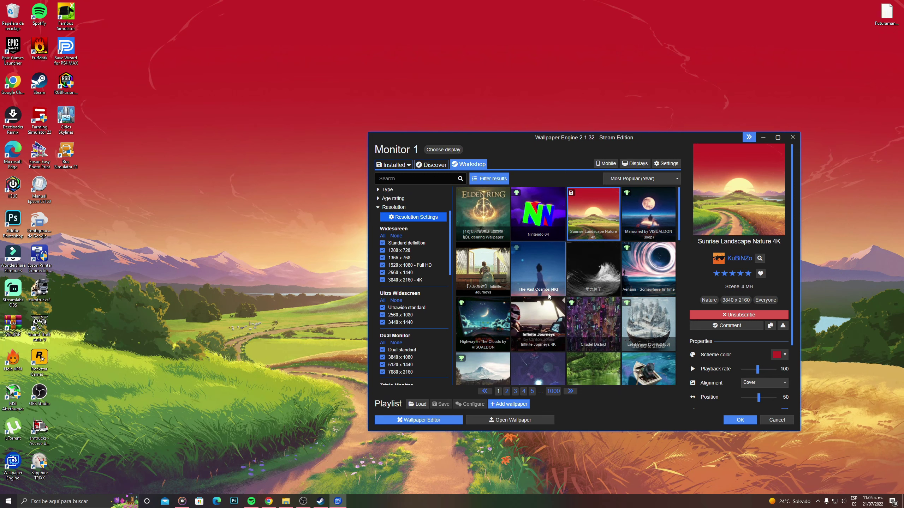
scroll(548, 294, down, 3)
scroll(572, 294, down, 6)
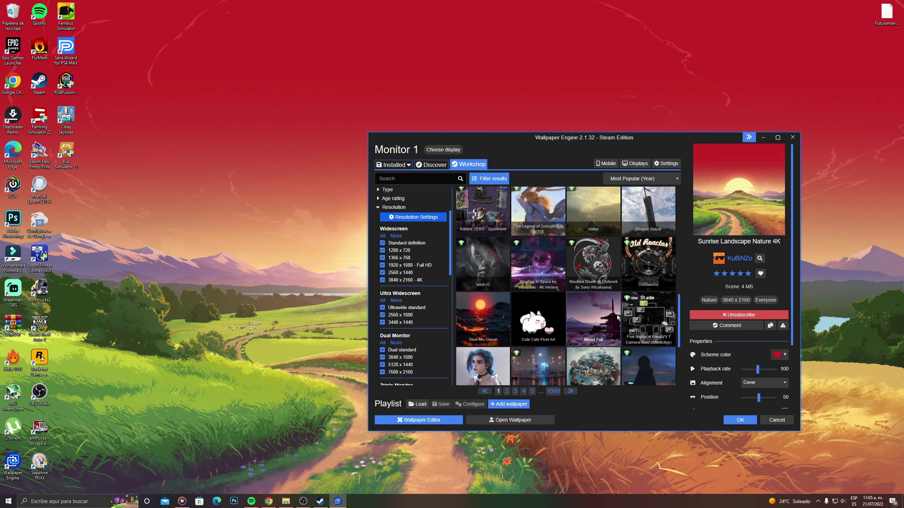
click(539, 263)
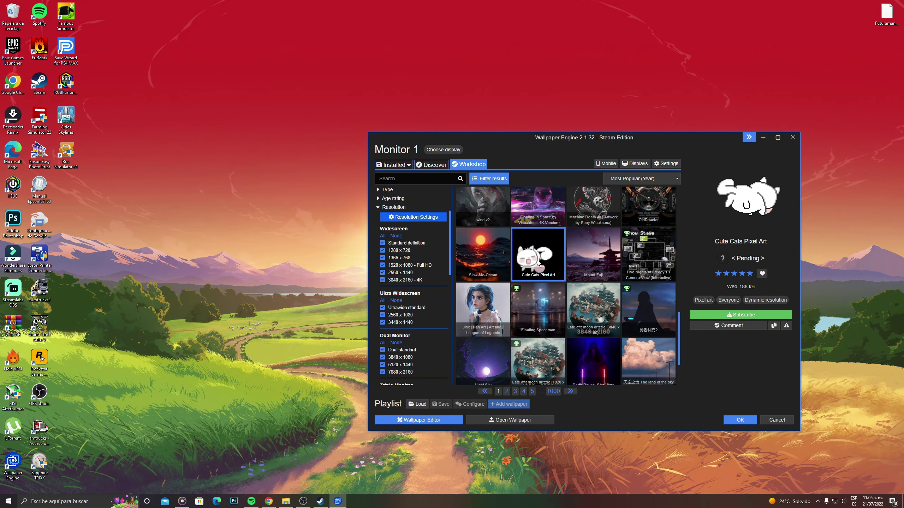
click(766, 315)
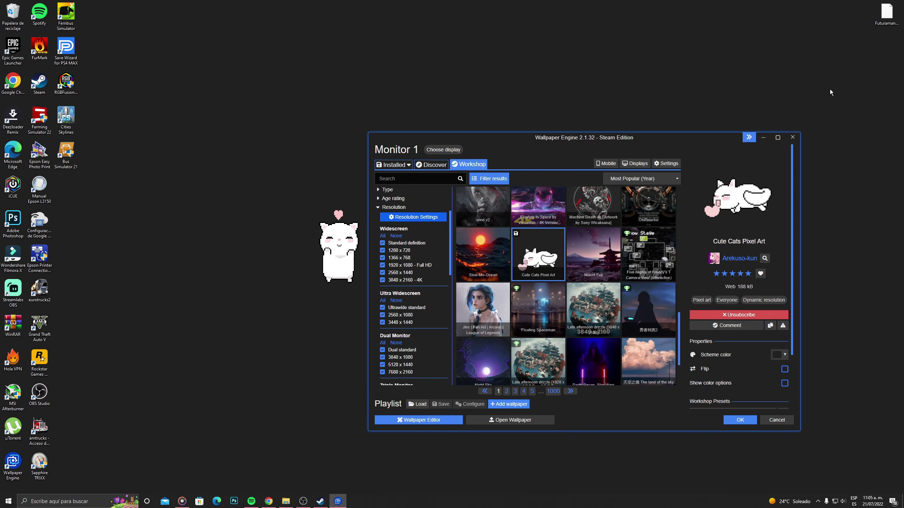
click(793, 137)
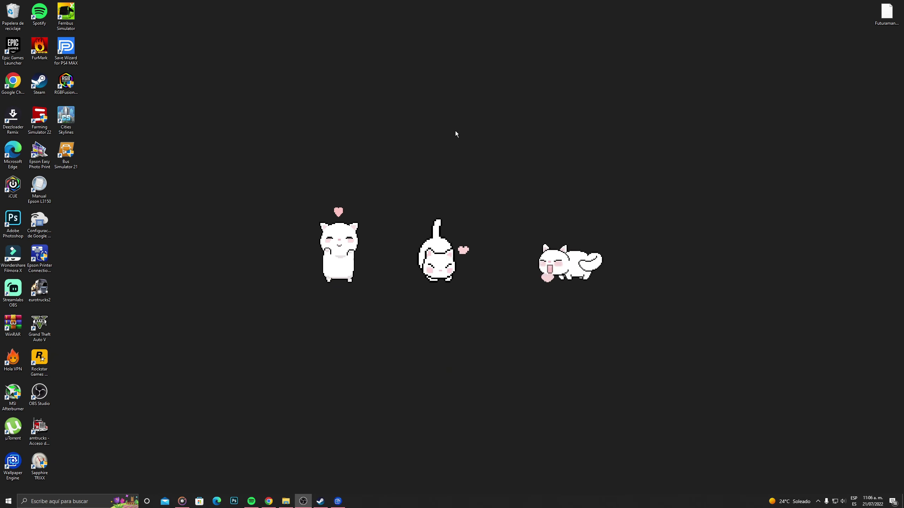
Step: Open the Wallpaper Engine settings
click(818, 500)
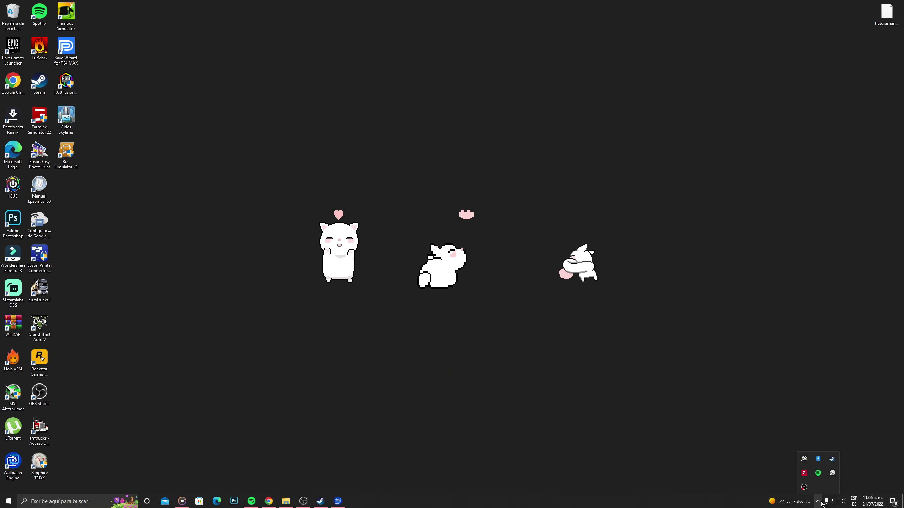
right_click(829, 474)
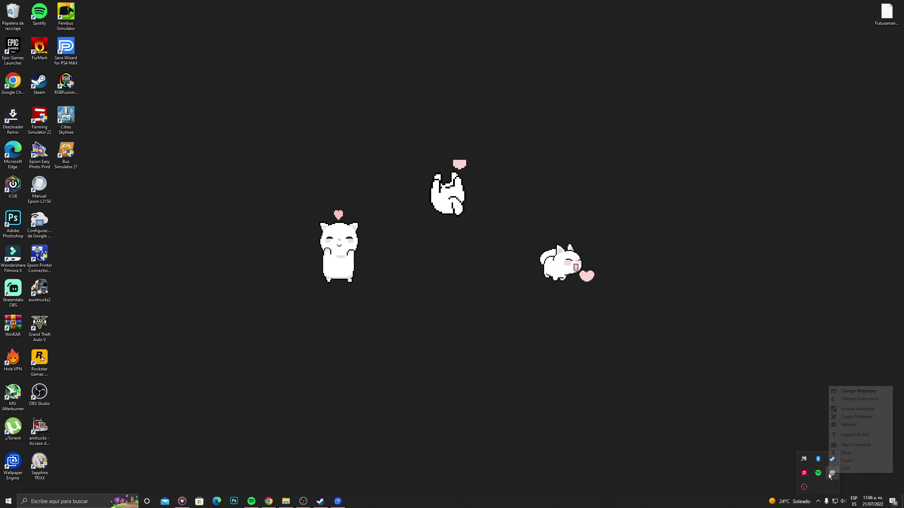
click(861, 425)
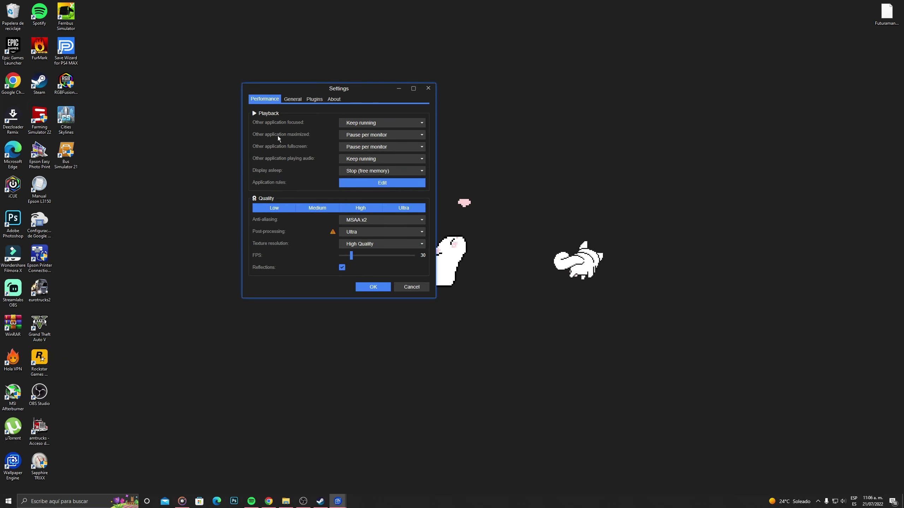
Step: Look through the General settings and lower the FPS limit in the Performance settings
click(293, 100)
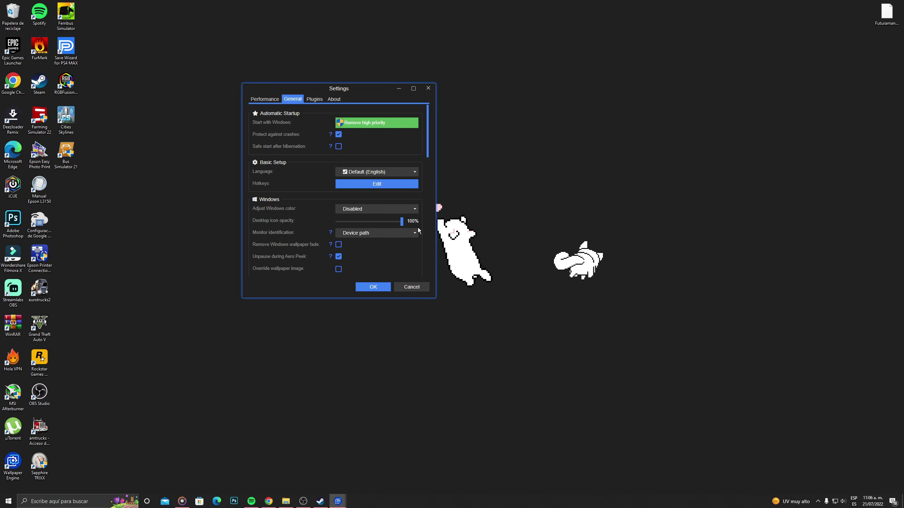
click(263, 99)
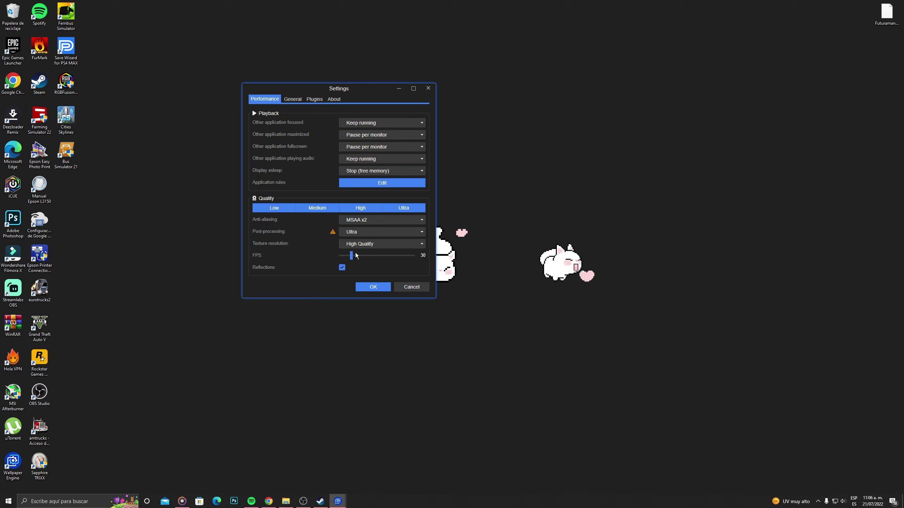
drag(350, 257, 341, 259)
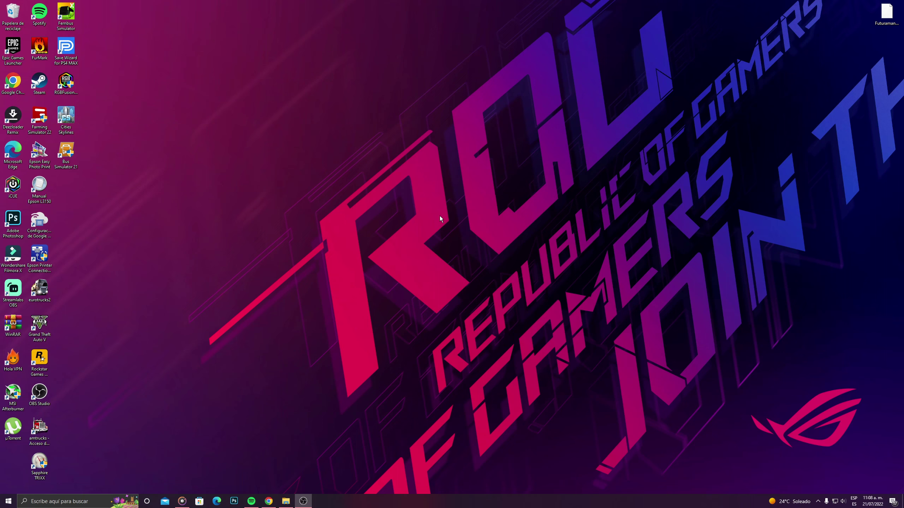
click(270, 501)
click(222, 16)
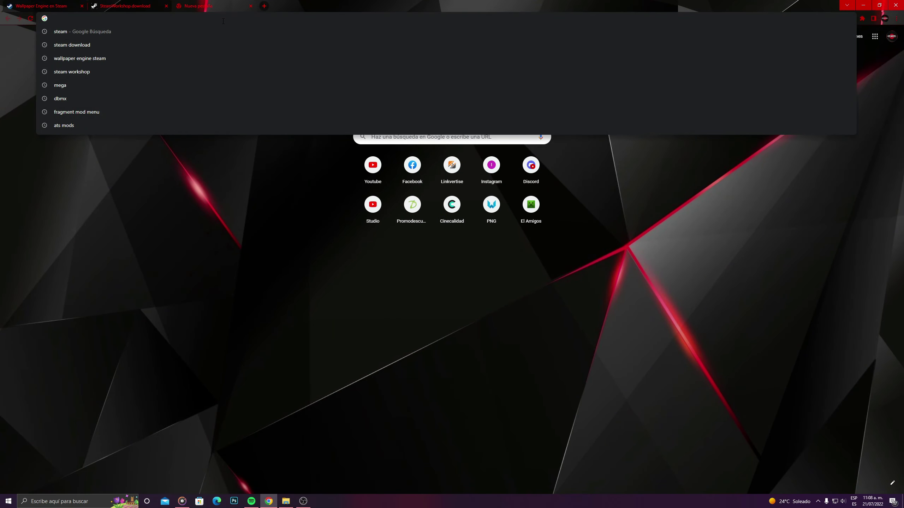
text(https://link-hub.net/175446/wallpaper-engine)
key(Return)
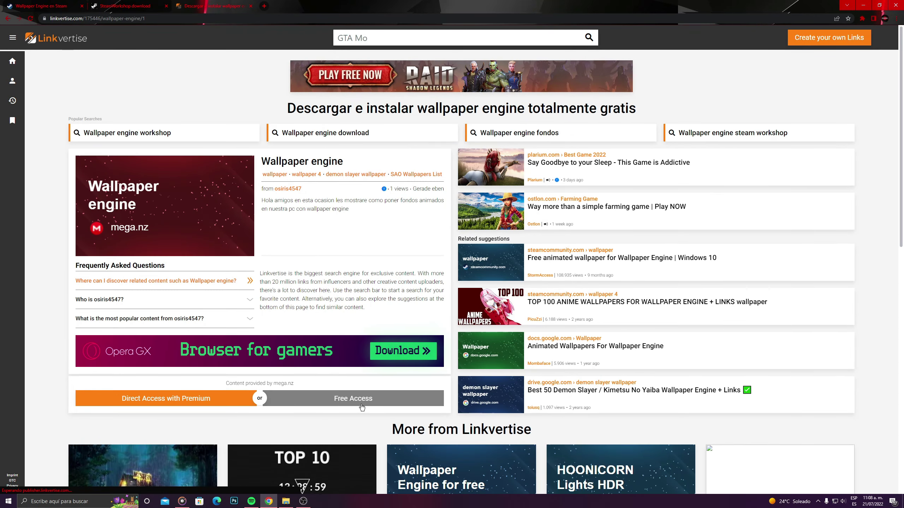
click(358, 404)
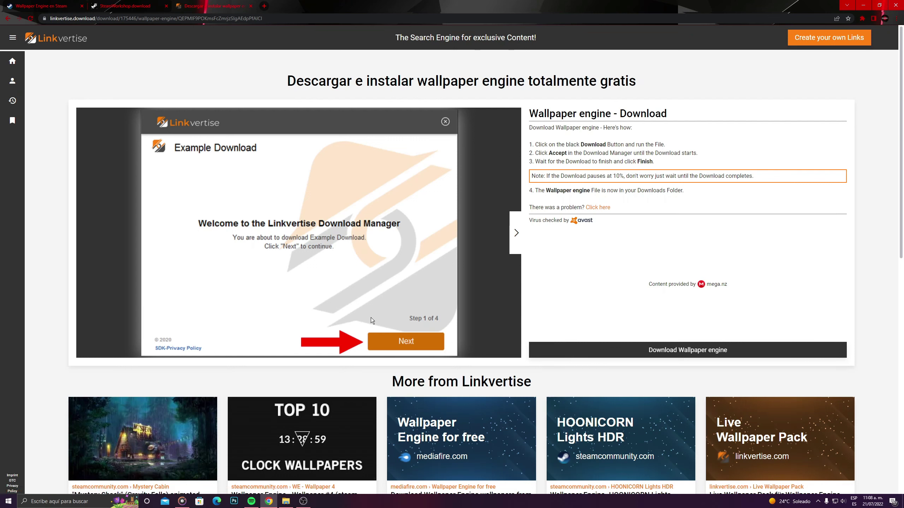
click(709, 355)
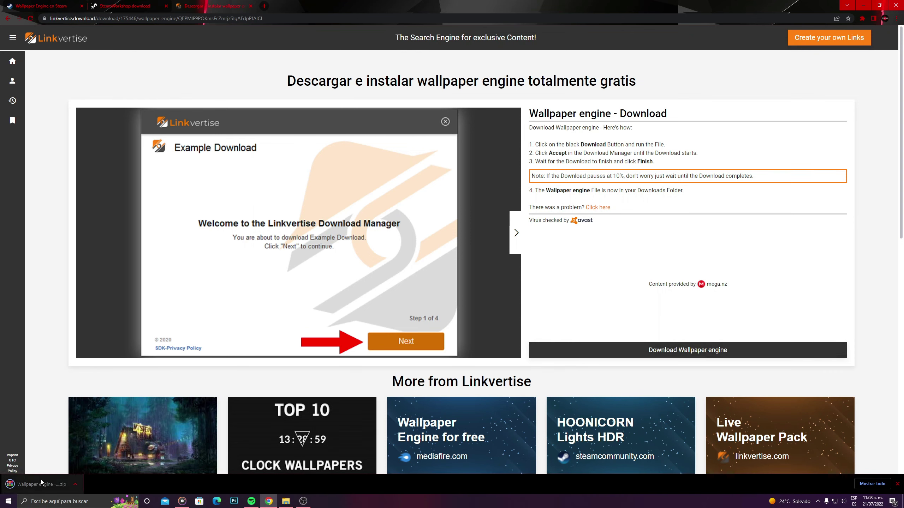
Step: Switch to File Explorer and extract the Wallpaper engine - Linkvertise Downloader archive in the Descargas folder
click(288, 502)
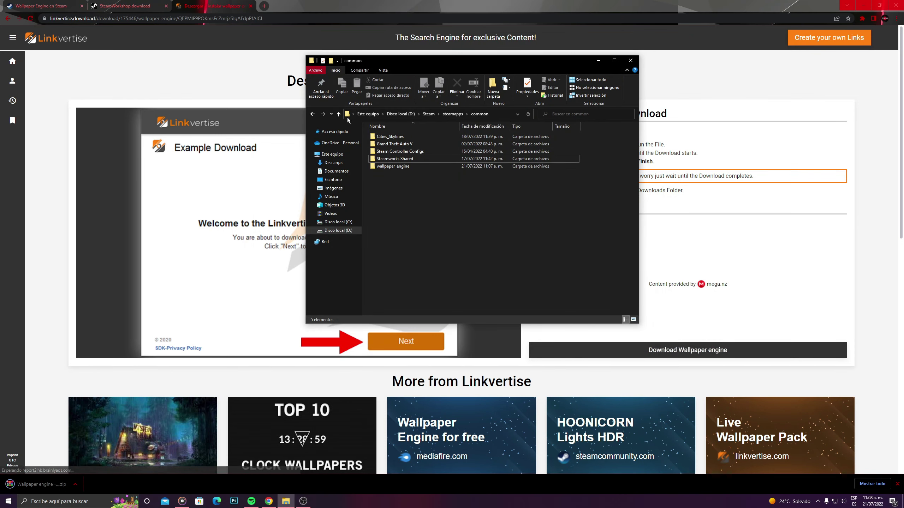
click(339, 166)
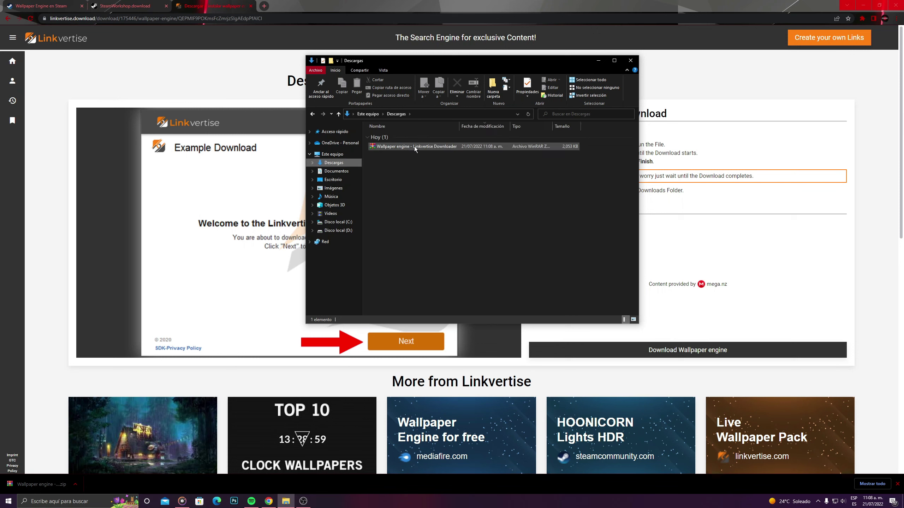
right_click(414, 146)
click(437, 175)
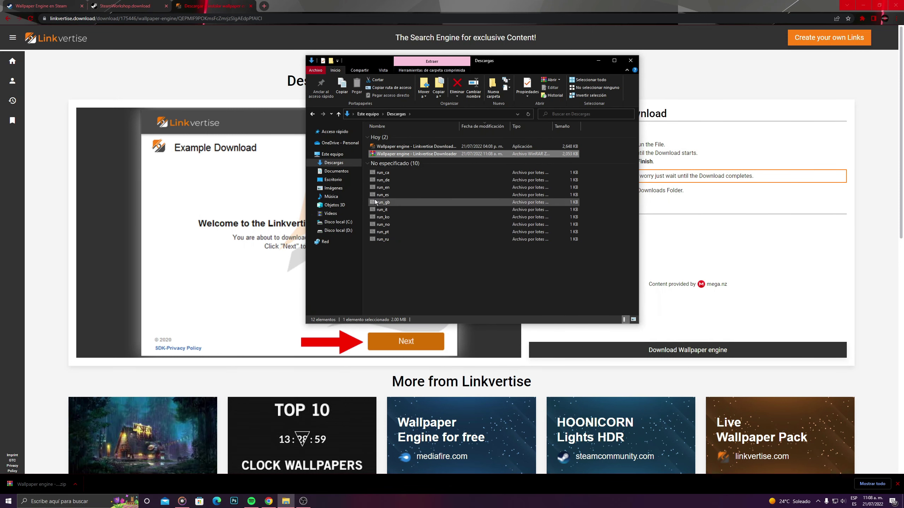
Step: Run the extracted Linkvertise downloader in Español, reject the RAV Endpoint Protection and McAfee WebAdvisor offers, and open the MEGA download page
double_click(409, 147)
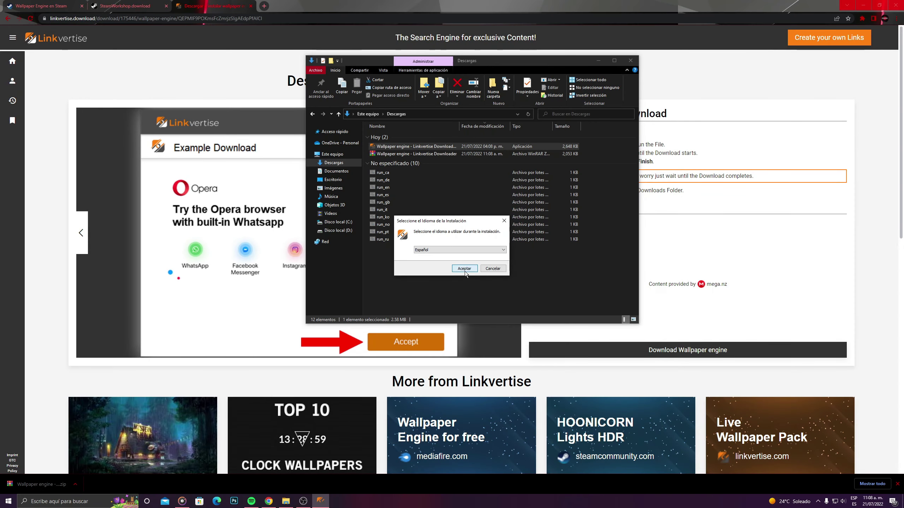
click(464, 269)
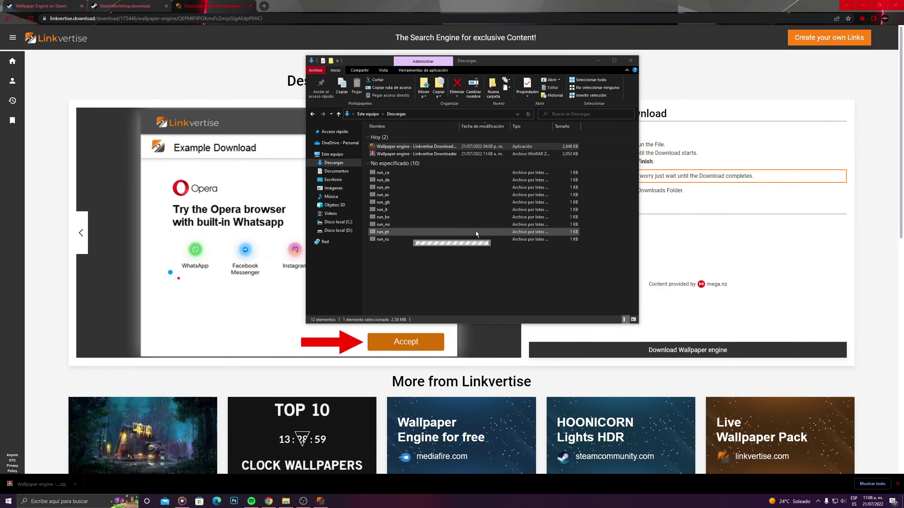
click(525, 312)
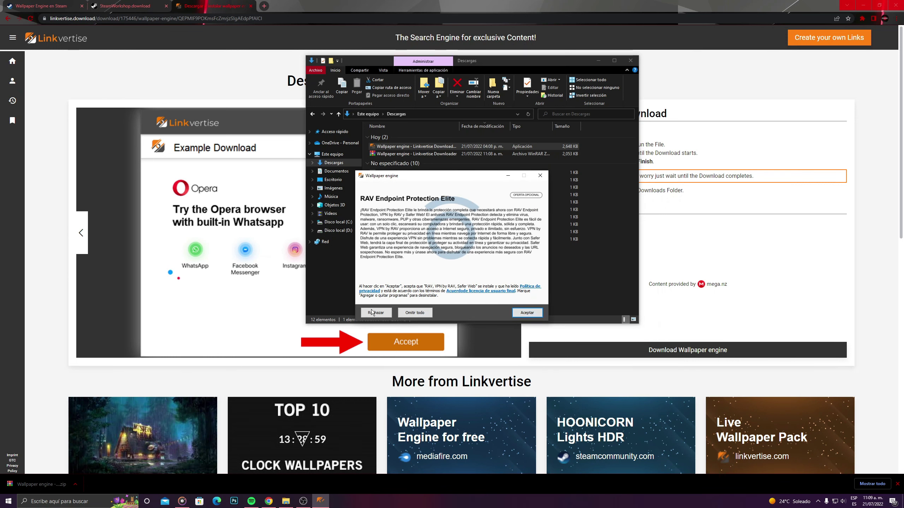
click(385, 312)
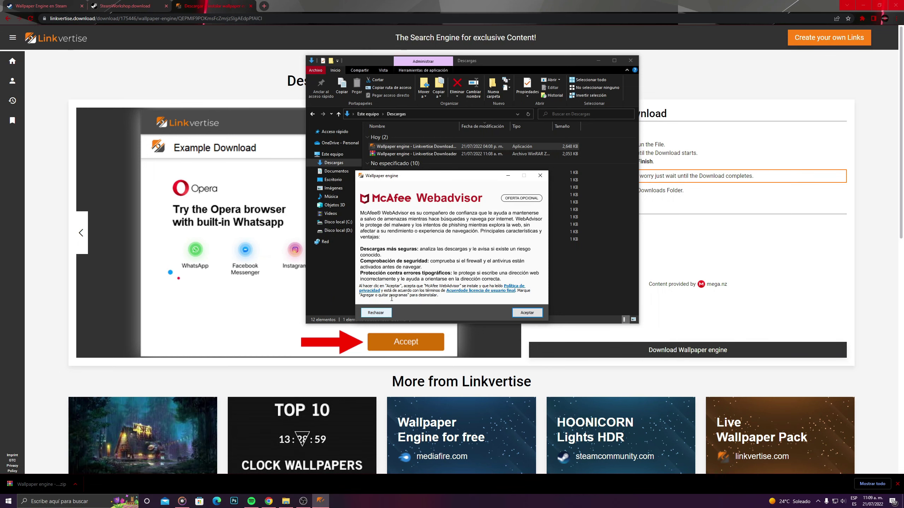
click(370, 315)
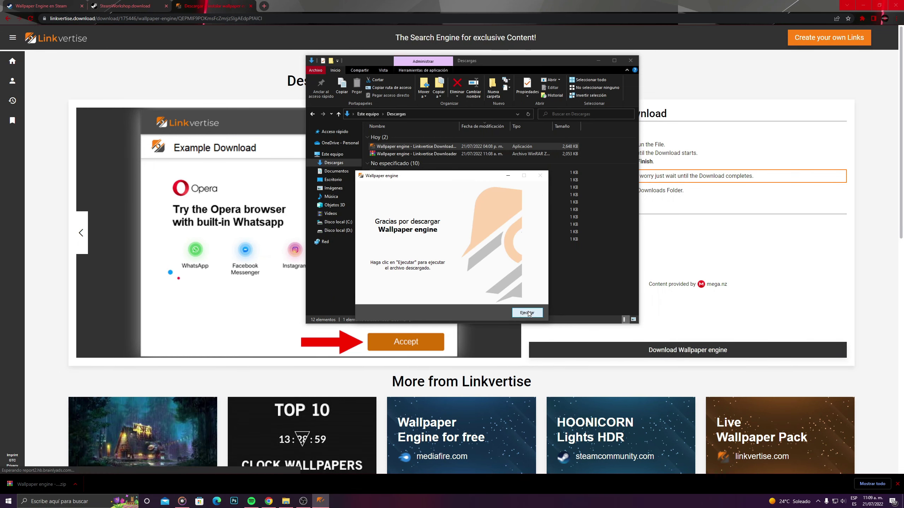
click(526, 311)
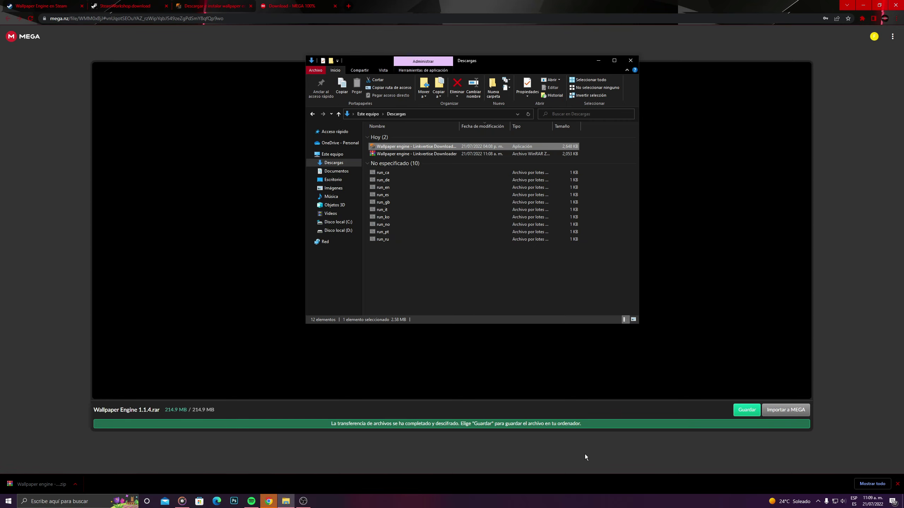
Step: Save Wallpaper Engine 1.1.4.rar from MEGA to the computer and bring up the Descargas folder
click(580, 448)
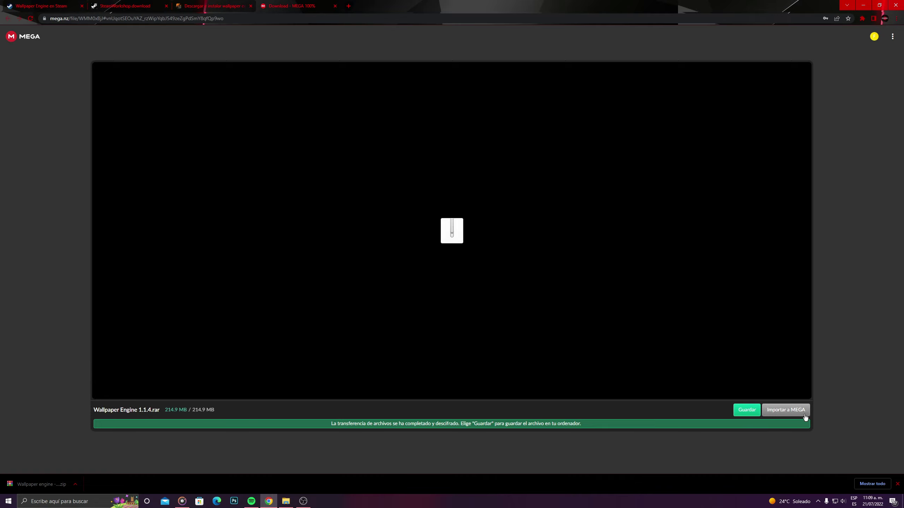
click(747, 412)
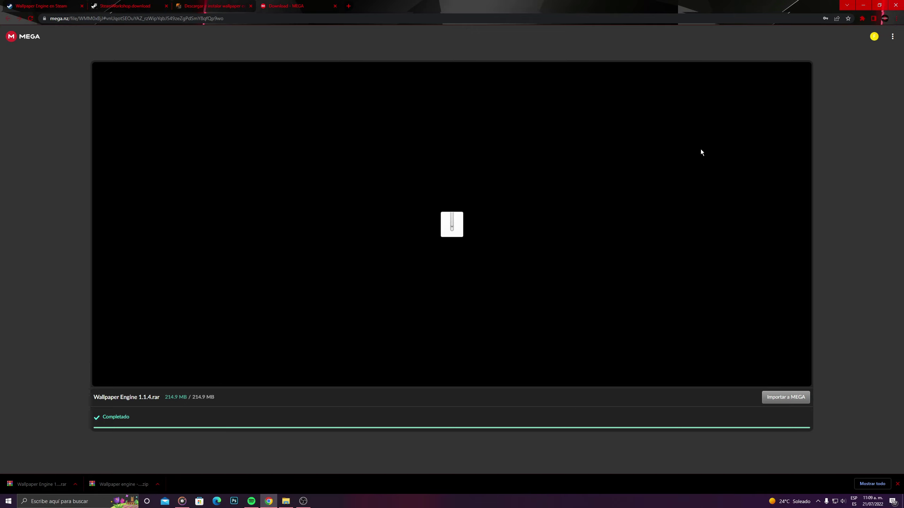
click(285, 502)
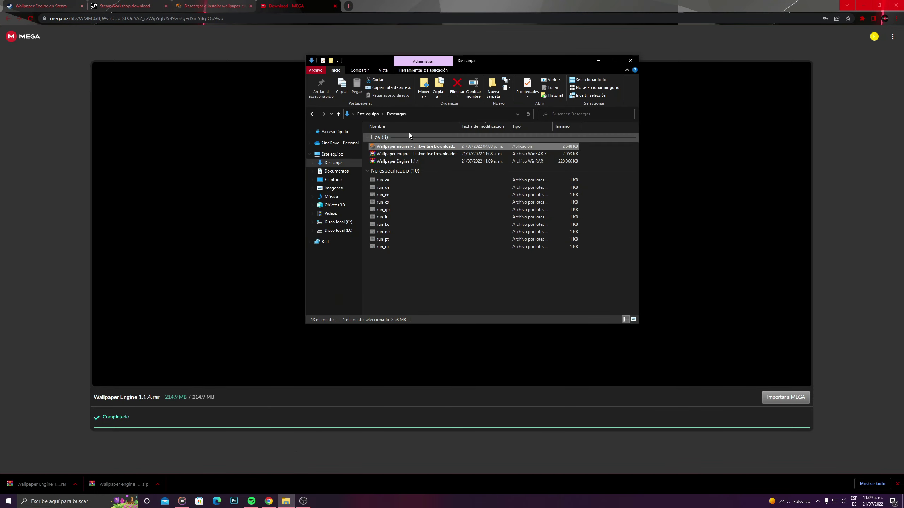
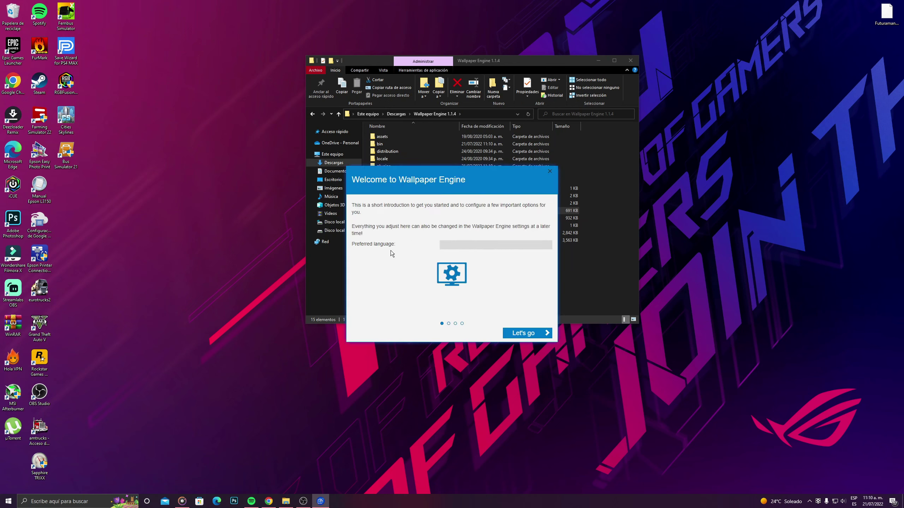
Step: Set the preferred language to Spanish (Español) in the Wallpaper Engine welcome wizard and continue to the quality options
click(541, 245)
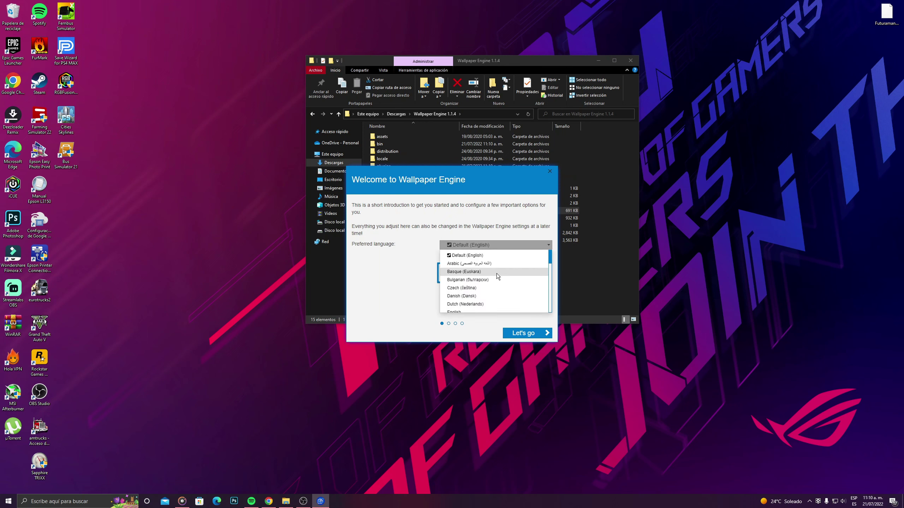
scroll(501, 277, down, 3)
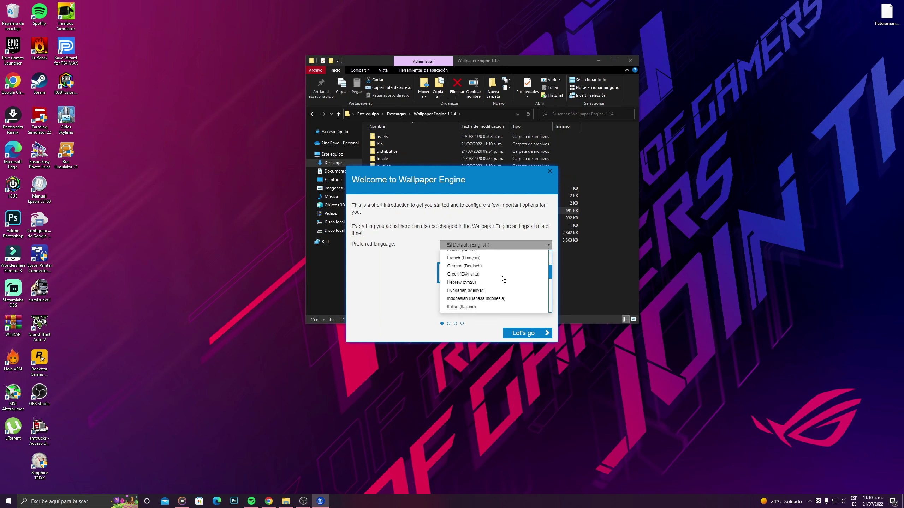
scroll(503, 279, down, 5)
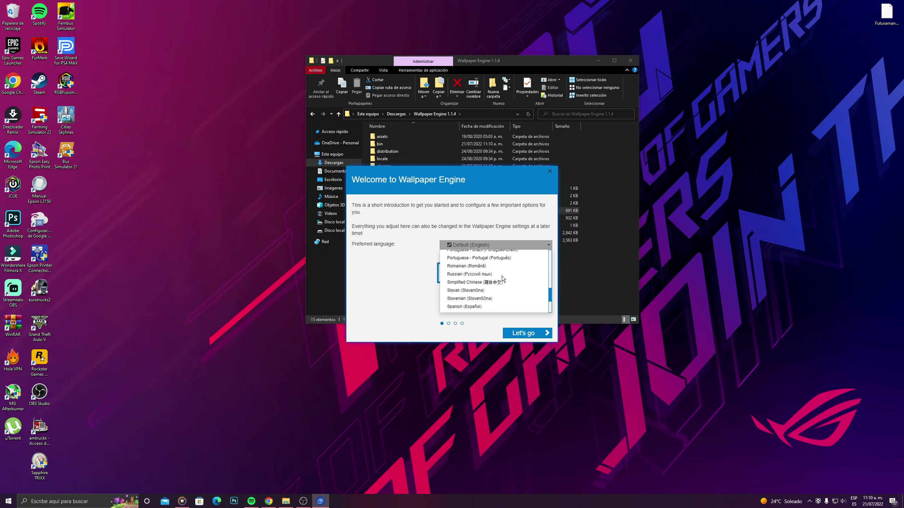
scroll(502, 279, down, 2)
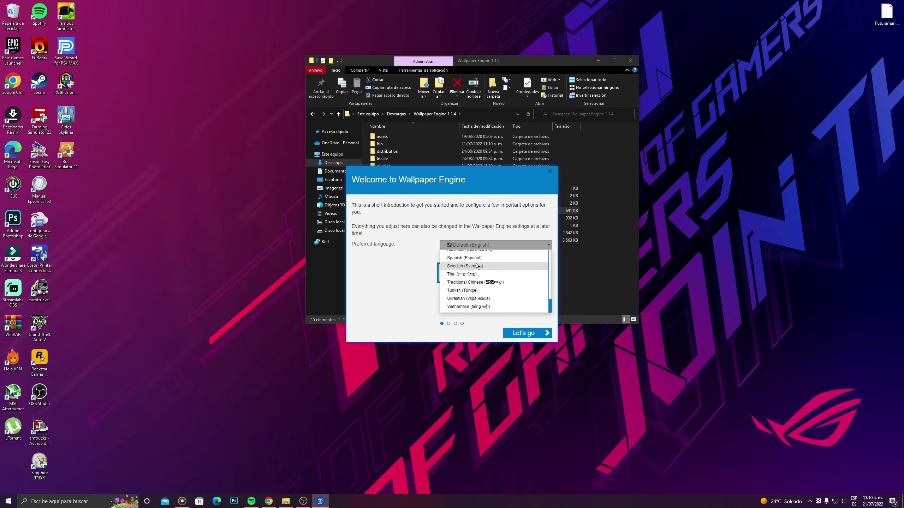
click(478, 258)
click(519, 335)
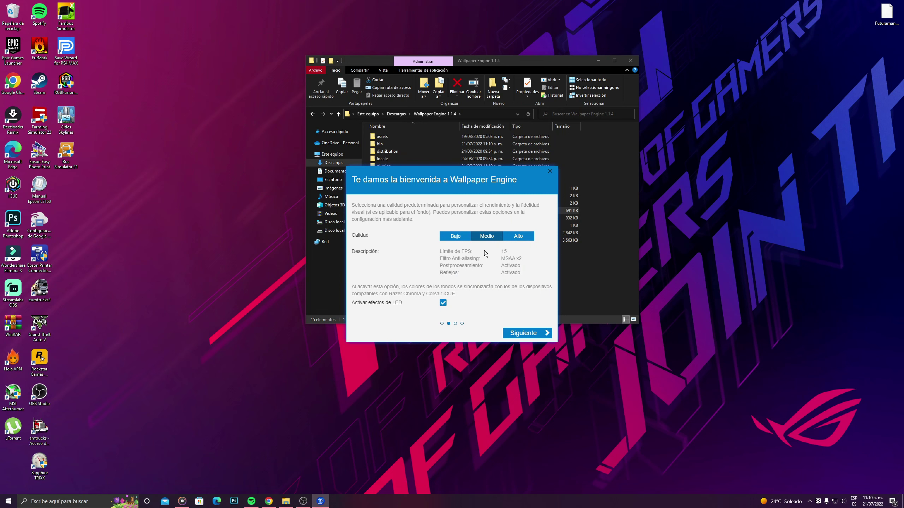
Step: Compare the Medio and Alto quality presets, choose Alto and continue to the startup options
click(522, 239)
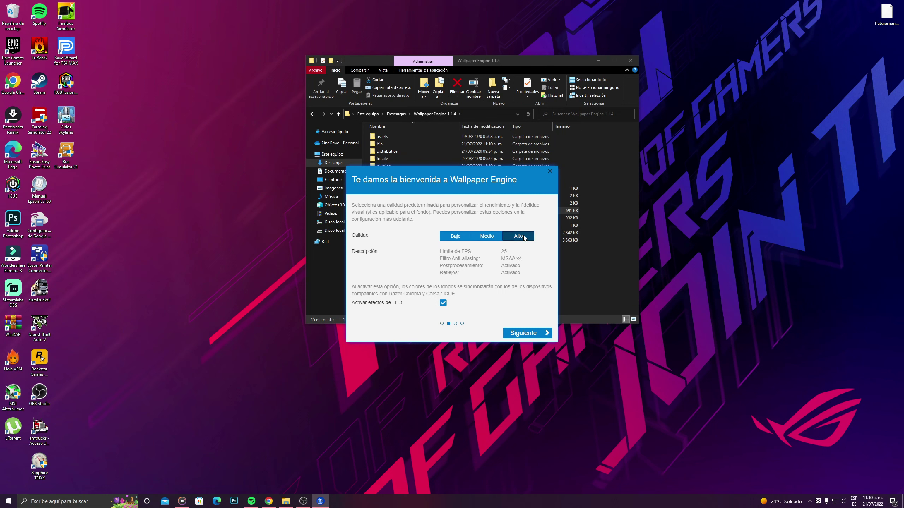
click(480, 237)
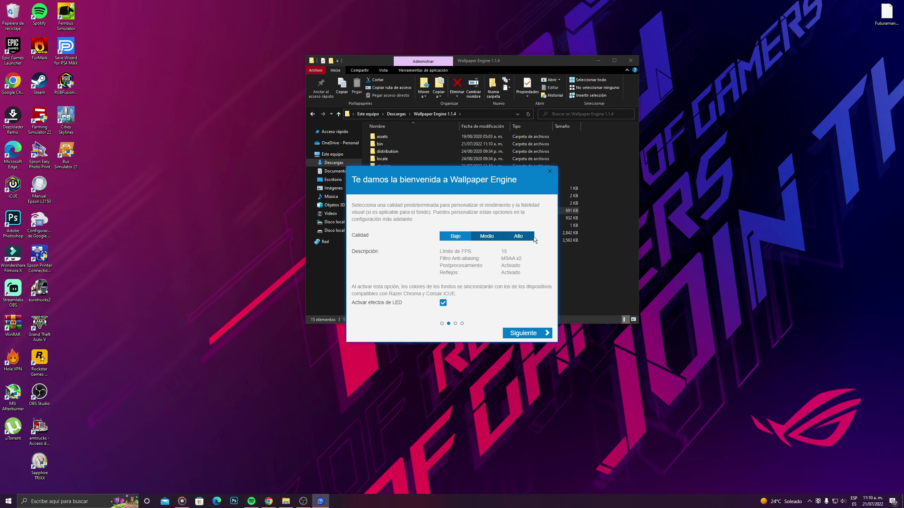
click(520, 237)
click(515, 333)
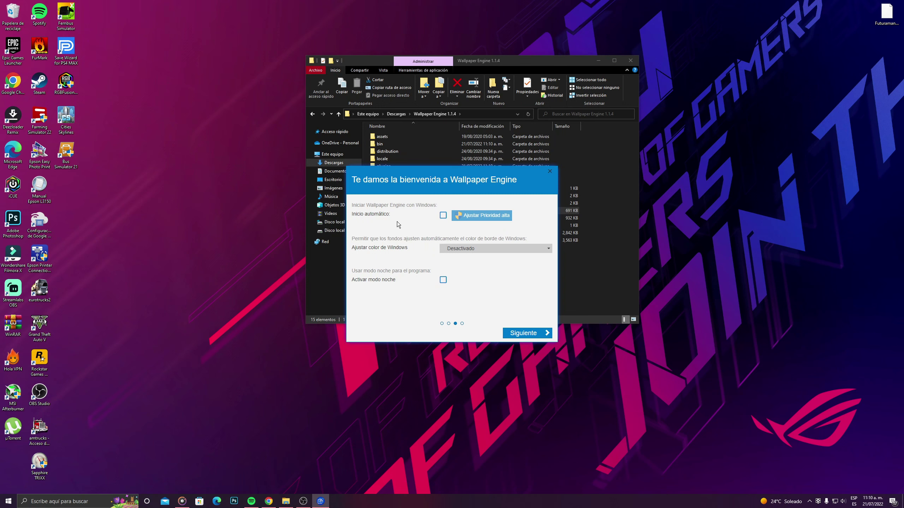
Step: Enable automatic start with high priority and finish the welcome wizard
click(443, 216)
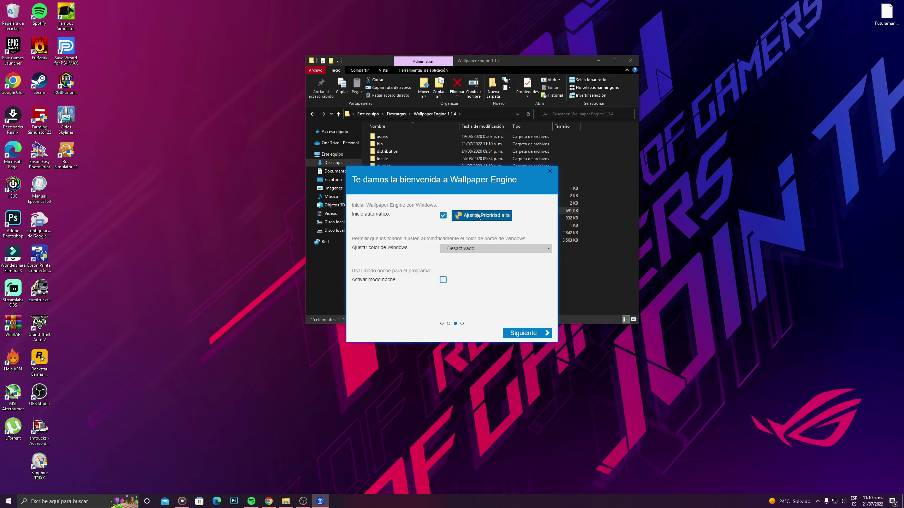
click(483, 216)
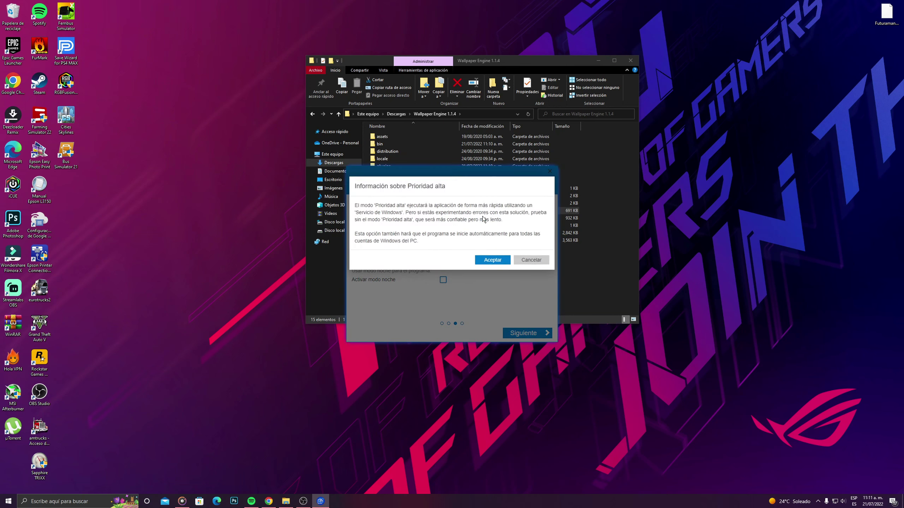
click(491, 259)
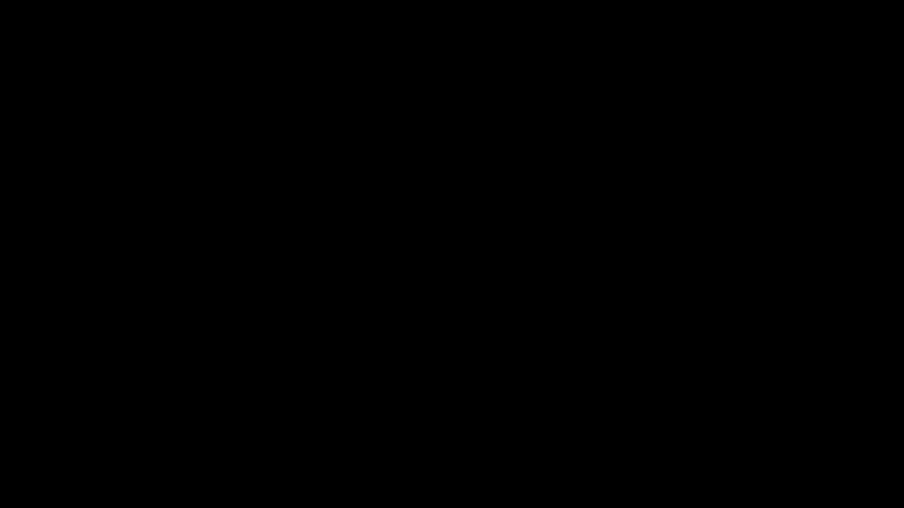
click(488, 302)
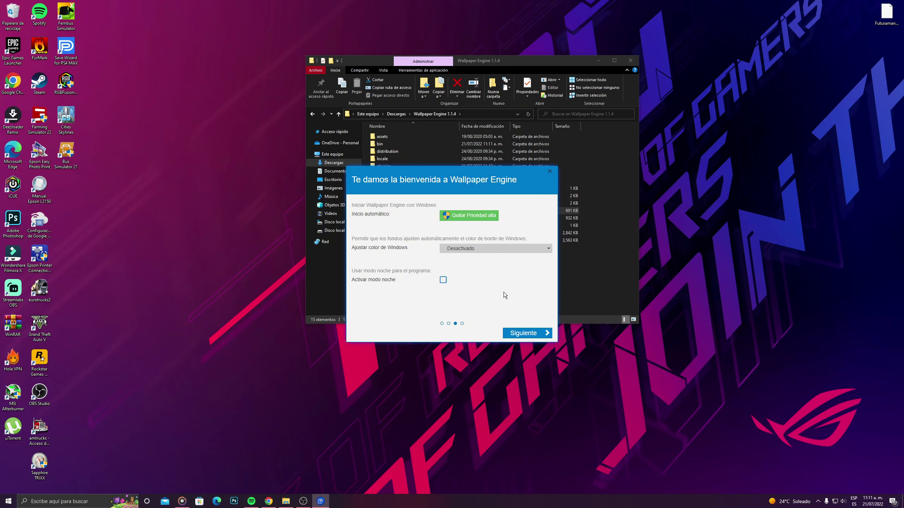
click(526, 336)
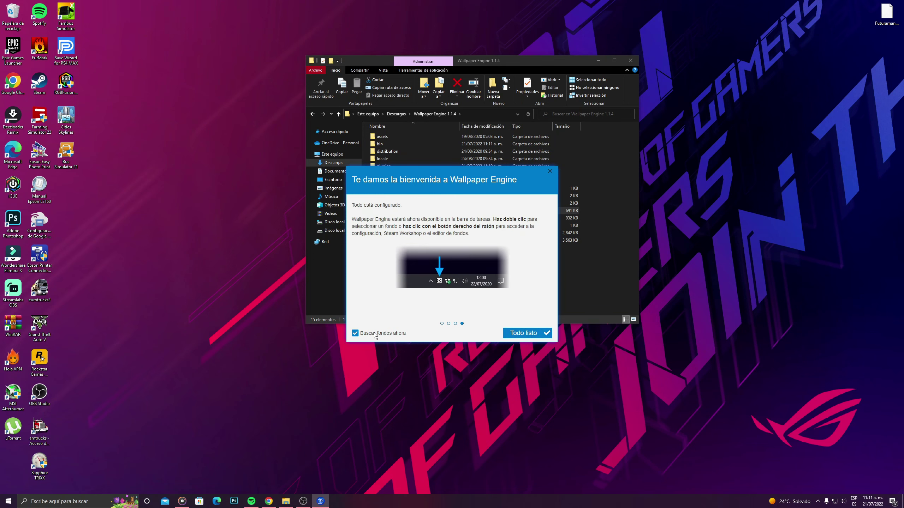
click(512, 332)
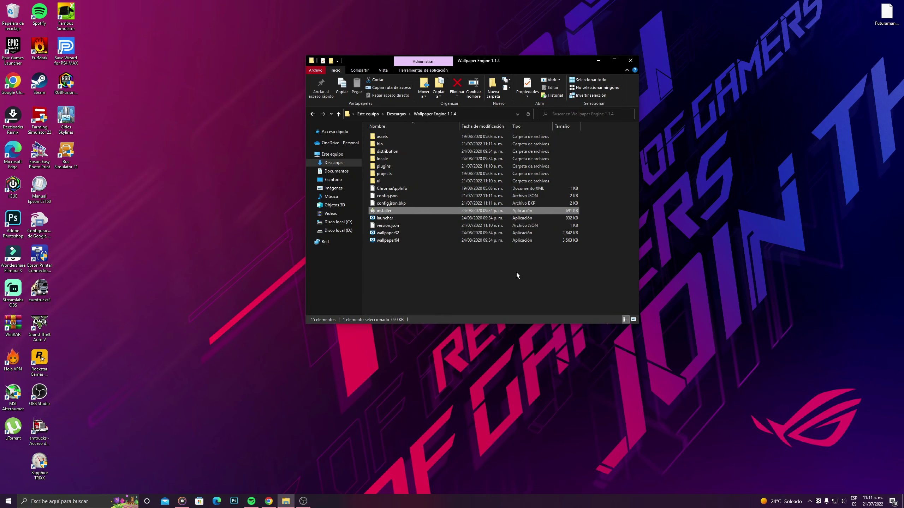
Step: Minimize File Explorer, open the Wallpaper Engine wallpaper selection window and choose display 2
click(597, 60)
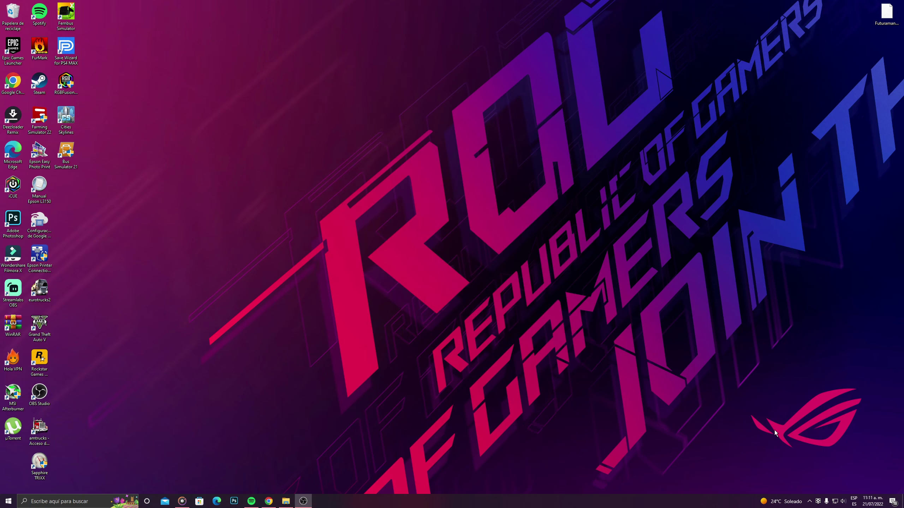
click(811, 497)
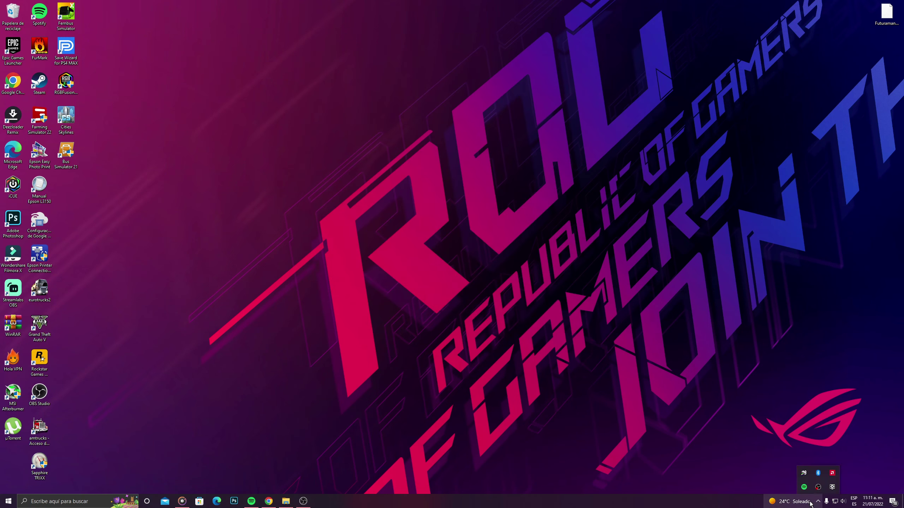
right_click(832, 488)
click(849, 417)
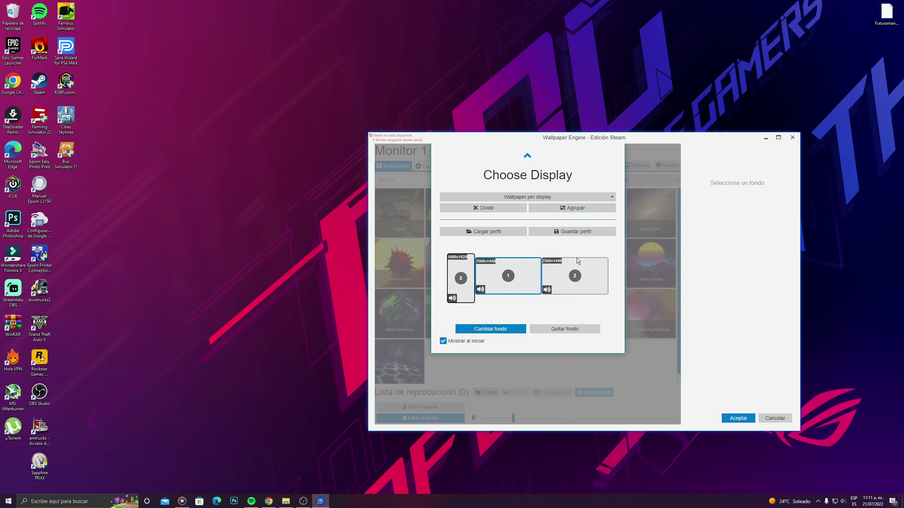
click(582, 280)
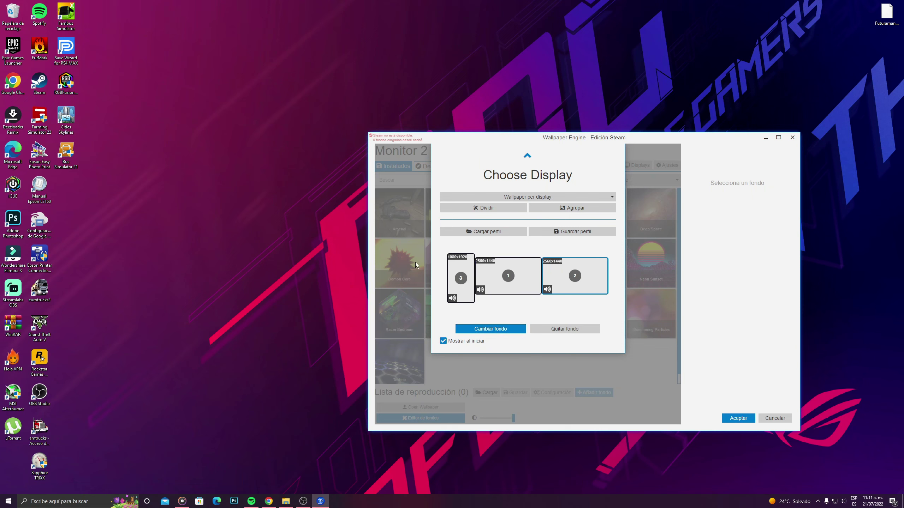
Step: Select display 1 in the display chooser and open the wallpaper selection for it
click(452, 270)
click(497, 271)
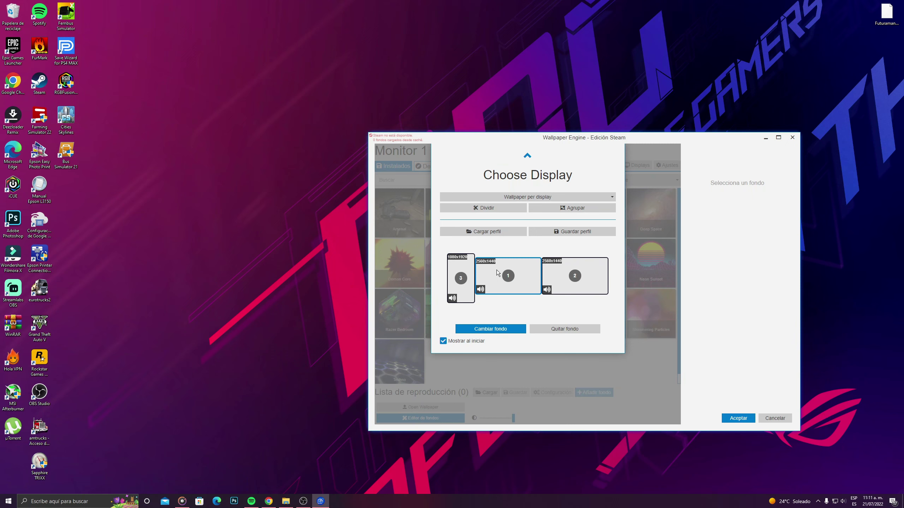
click(490, 329)
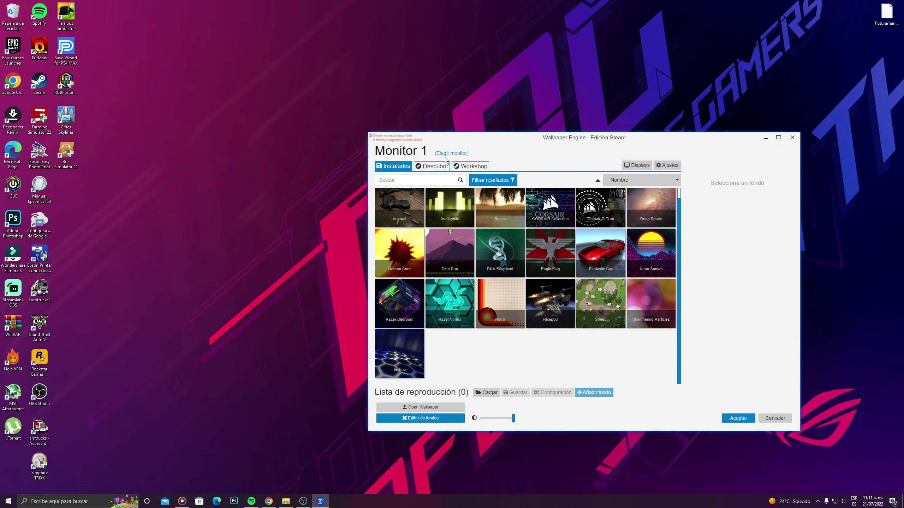
Step: Try twice to open the Workshop section for monitor 1, dismissing the error dialog each time
click(463, 166)
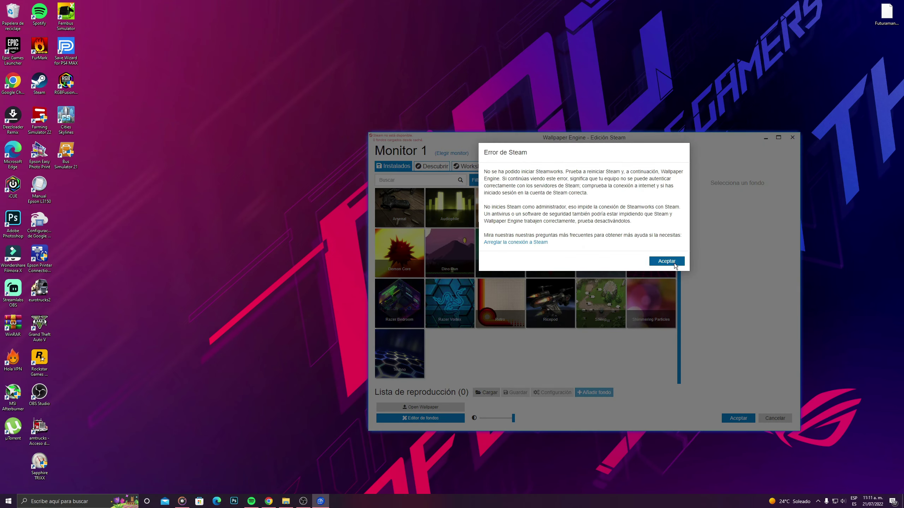
click(669, 263)
click(463, 166)
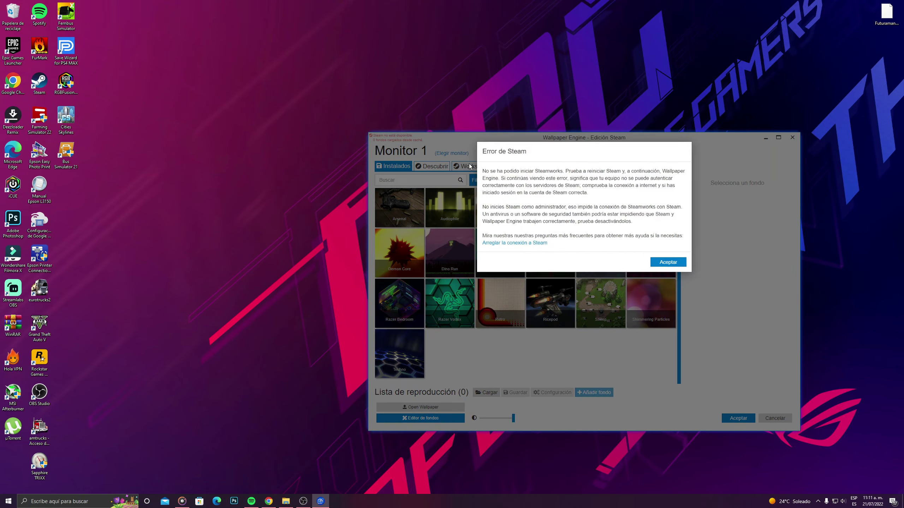
click(666, 260)
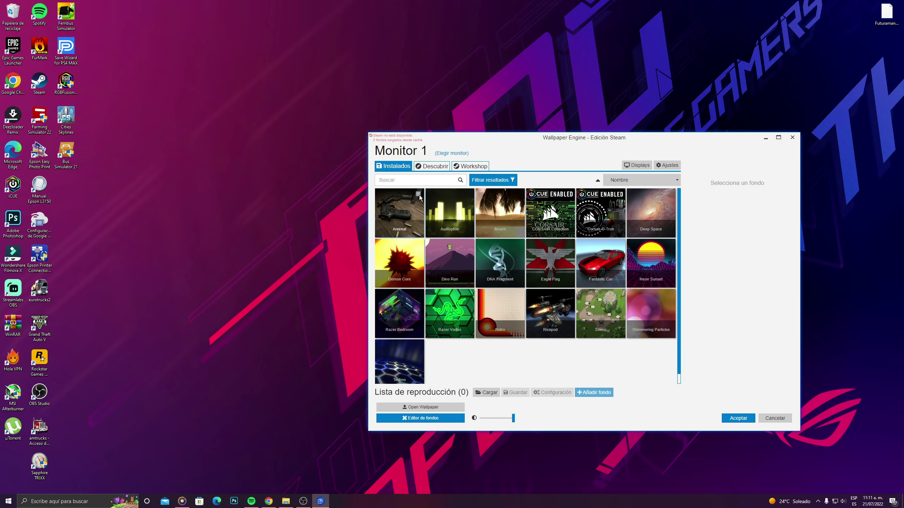
Step: Preview the Demon Core wallpaper on the full desktop of monitor 1, then reopen the wallpaper selection window
click(411, 261)
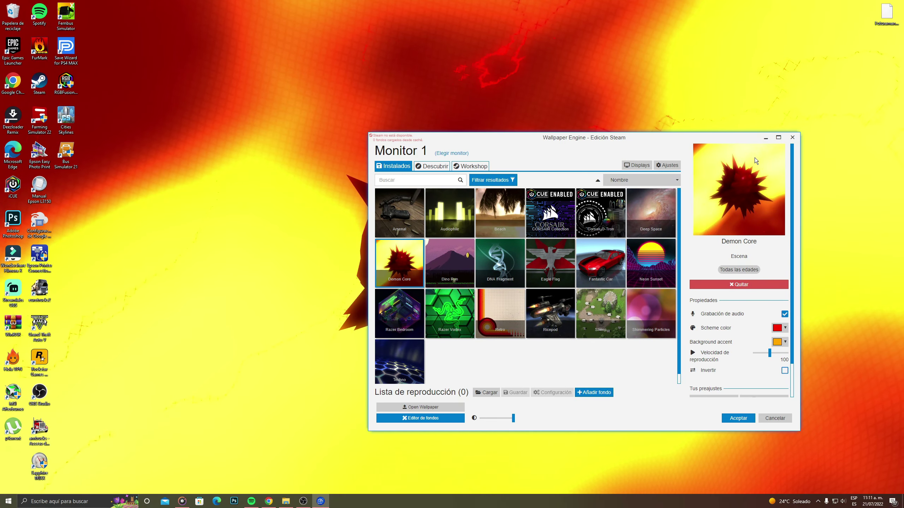
click(766, 138)
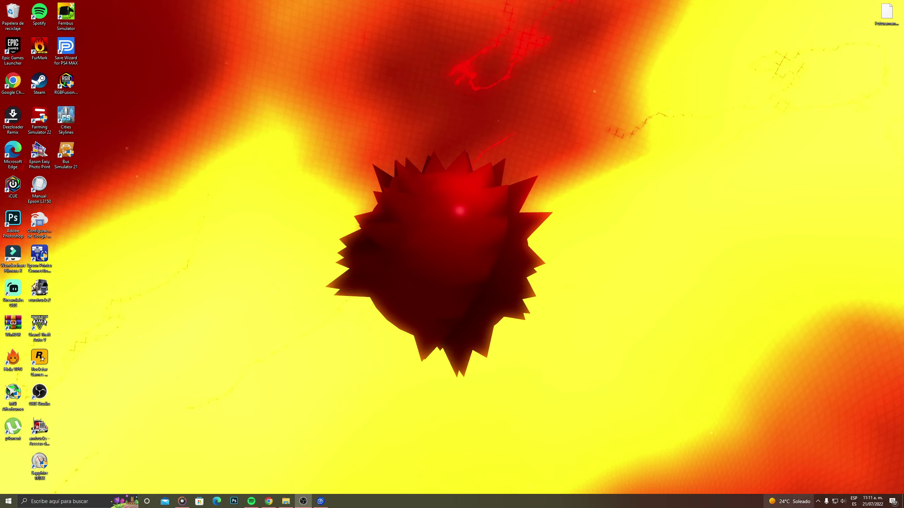
click(818, 502)
right_click(831, 487)
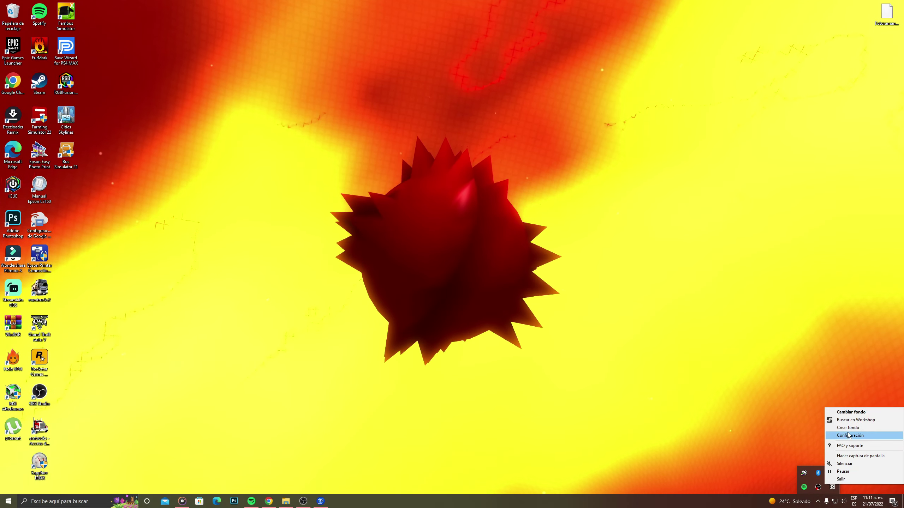
click(841, 413)
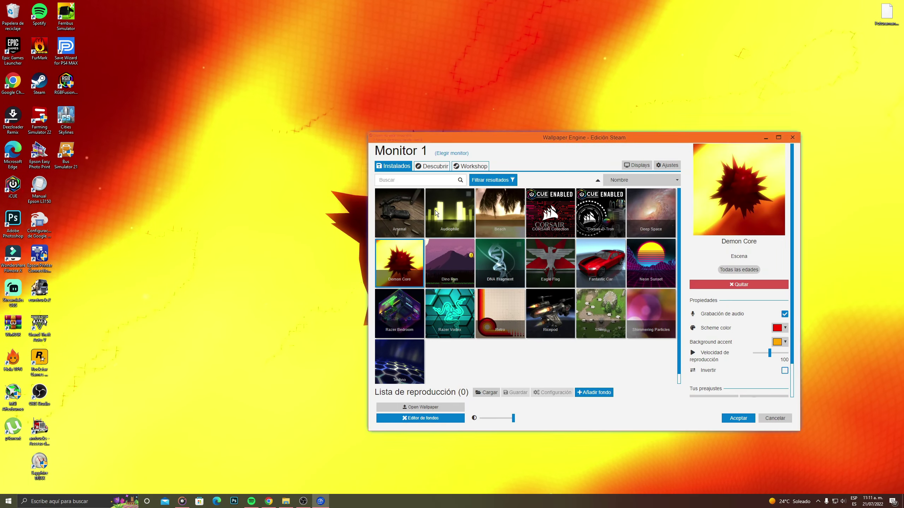
Step: Try the Neon Sunset wallpaper on monitor 1, then apply Razer Bedroom and shift the Wallpaper Engine window slightly
click(652, 272)
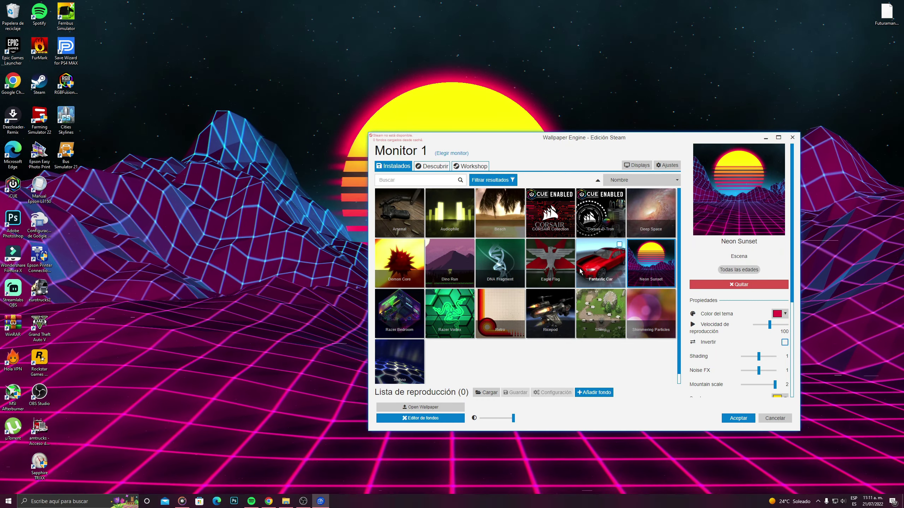
click(399, 313)
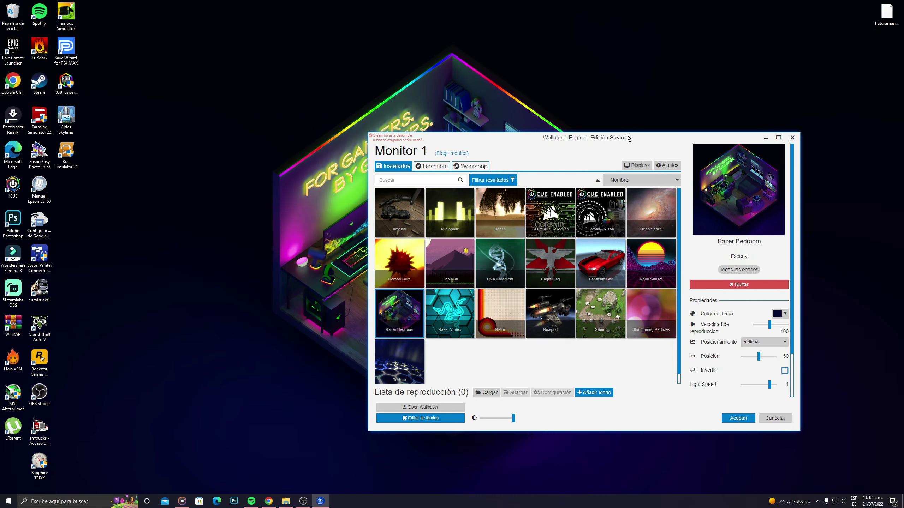
drag(627, 138, 650, 152)
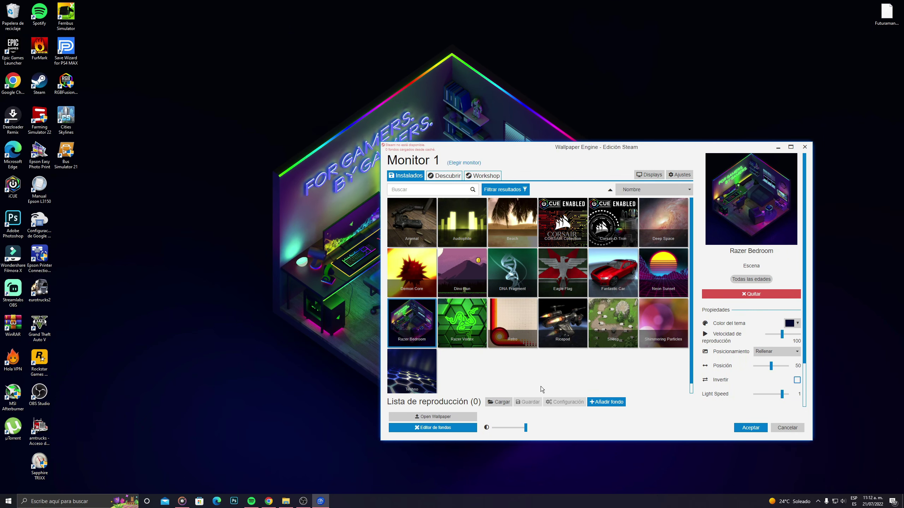
Step: Switch to Chrome and open the Steam Workshop from the Wallpaper Engine store page
click(269, 501)
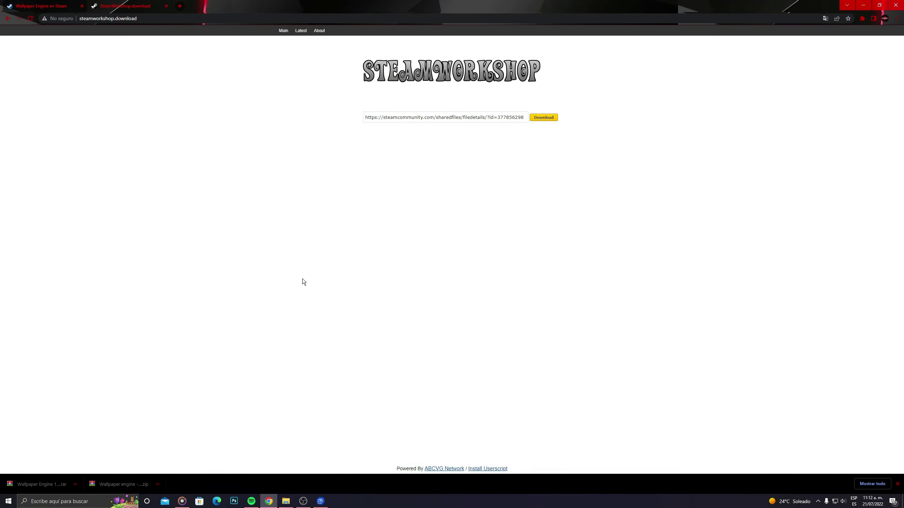
click(53, 4)
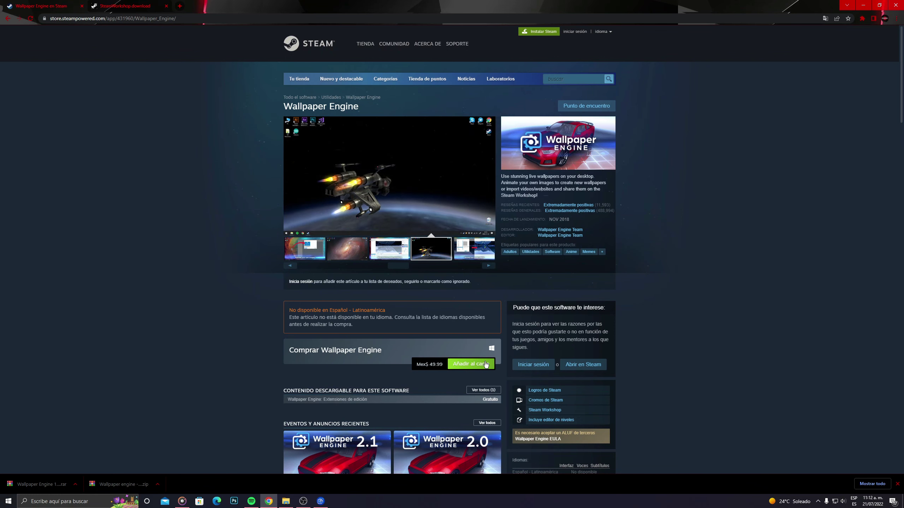
scroll(683, 359, down, 10)
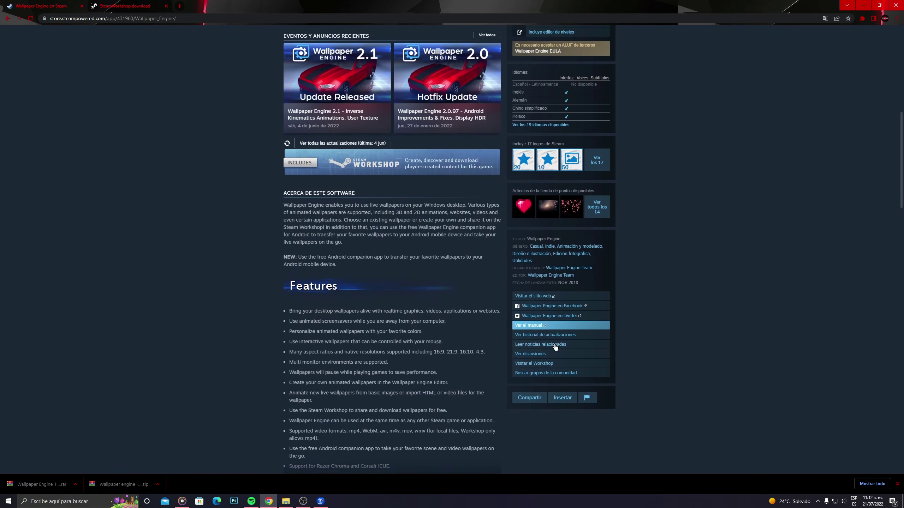
scroll(555, 347, down, 2)
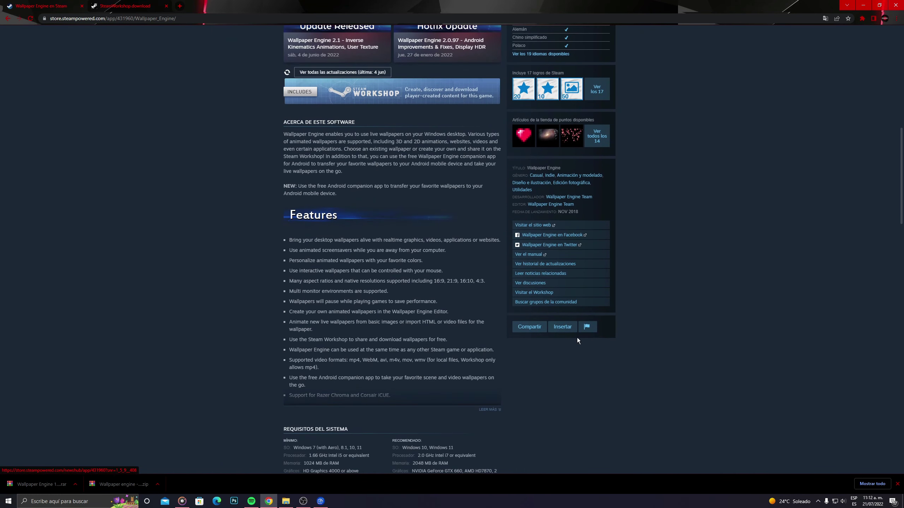
click(546, 295)
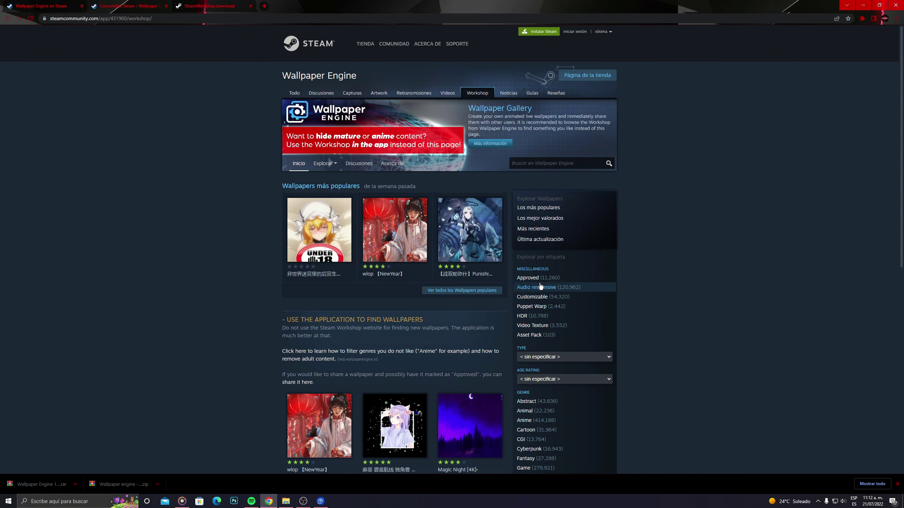
Step: Browse the popular, most recent and most subscribed Workshop wallpapers, then open the full list sorted by most subscribers
scroll(530, 313, down, 4)
scroll(459, 320, down, 4)
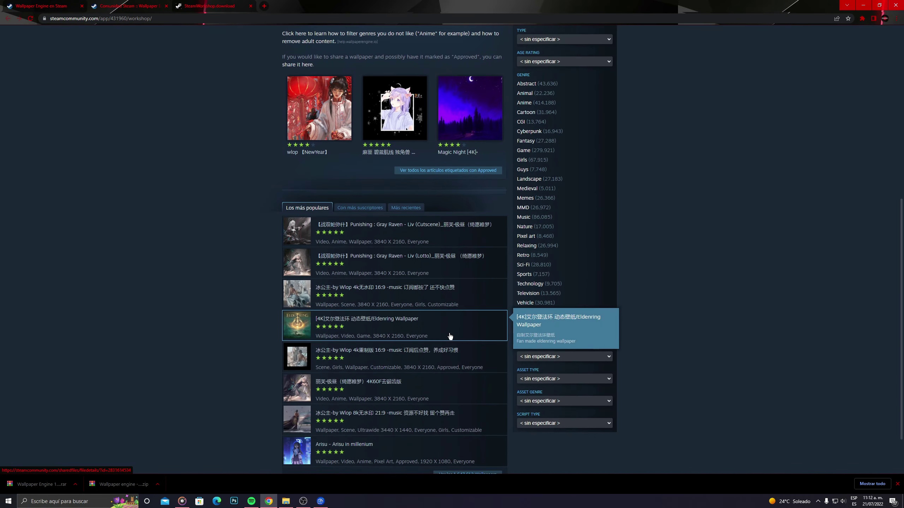
scroll(450, 351, up, 4)
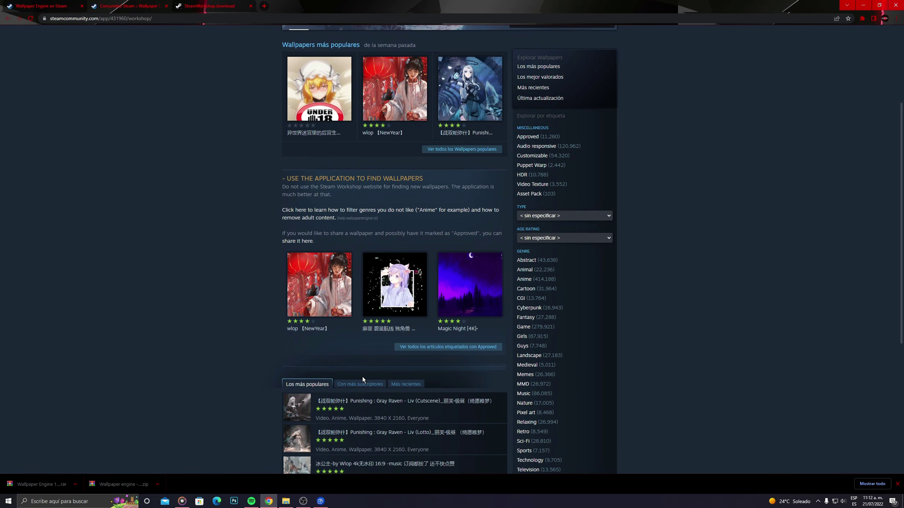
click(408, 385)
scroll(375, 351, down, 4)
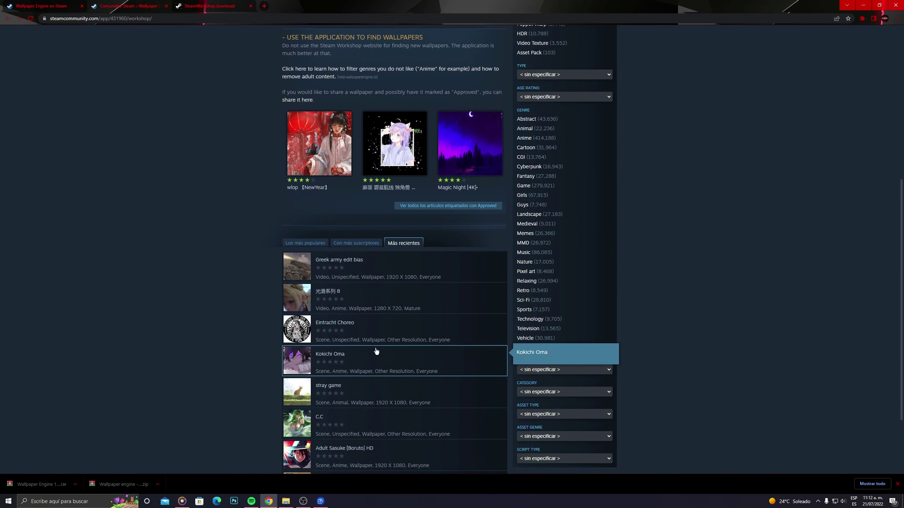
click(365, 246)
scroll(429, 373, down, 3)
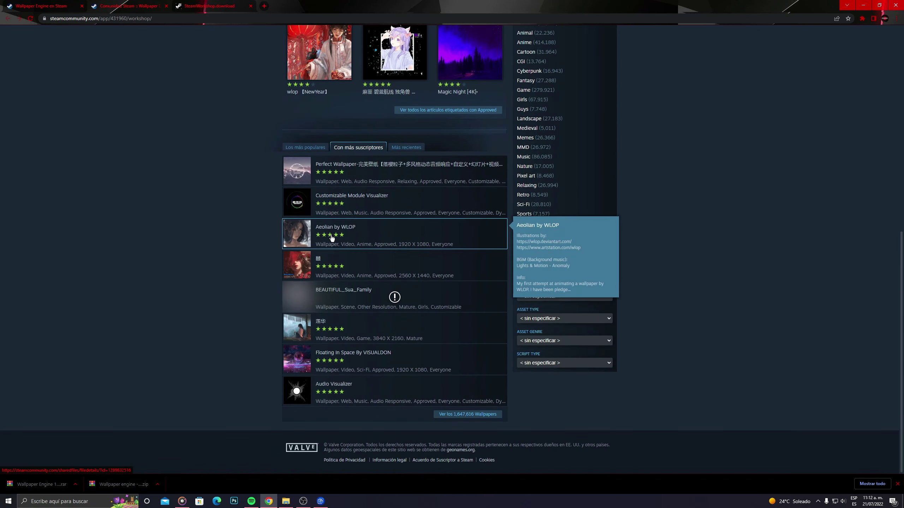
click(468, 414)
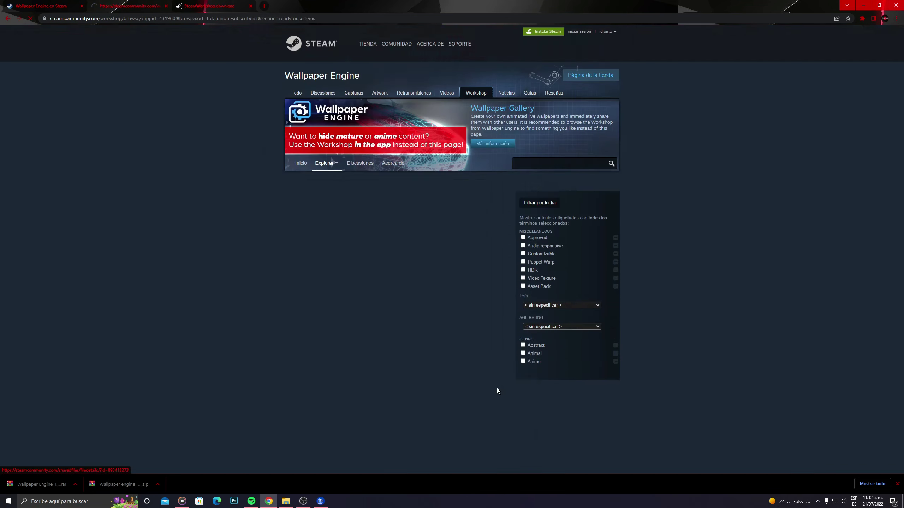
Step: Browse the most subscribed wallpapers through to the second page and open D.VA_OVERWATCH[X-Ray]
scroll(490, 399, down, 9)
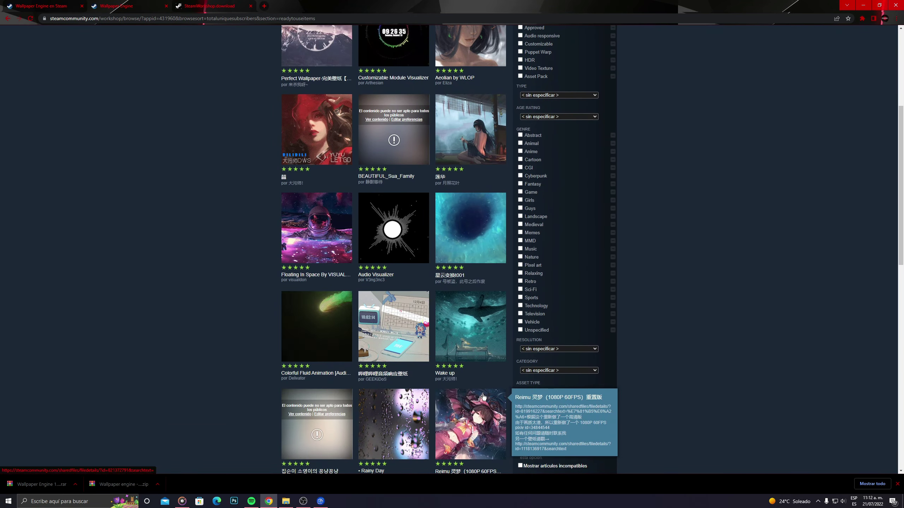
scroll(505, 409, down, 8)
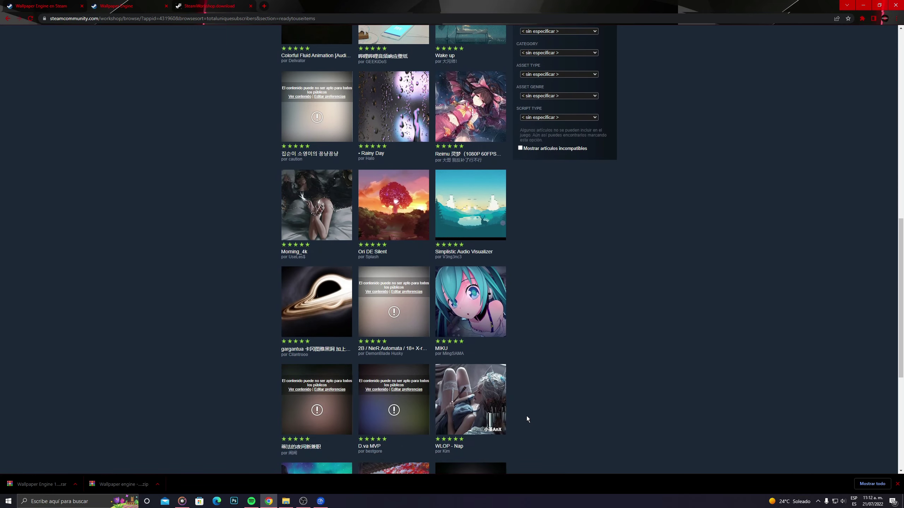
scroll(526, 416, down, 5)
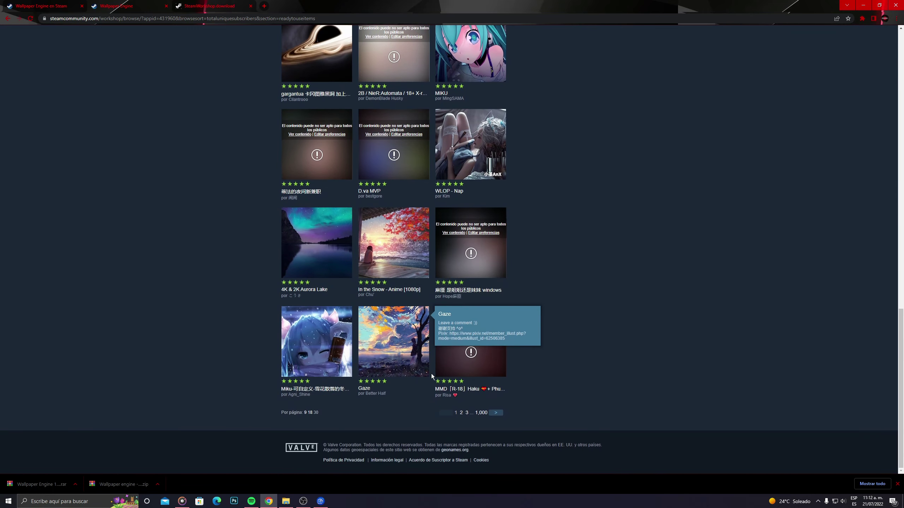
click(496, 413)
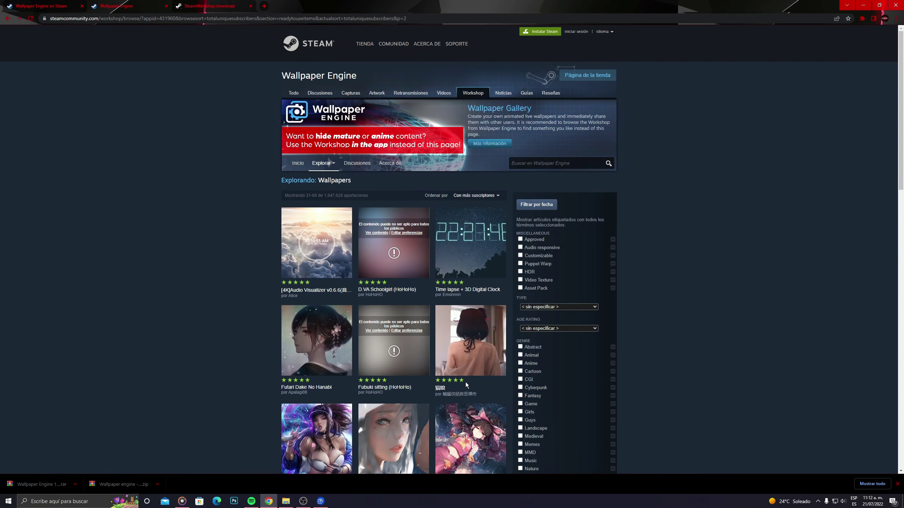
scroll(465, 382, down, 6)
scroll(465, 383, down, 5)
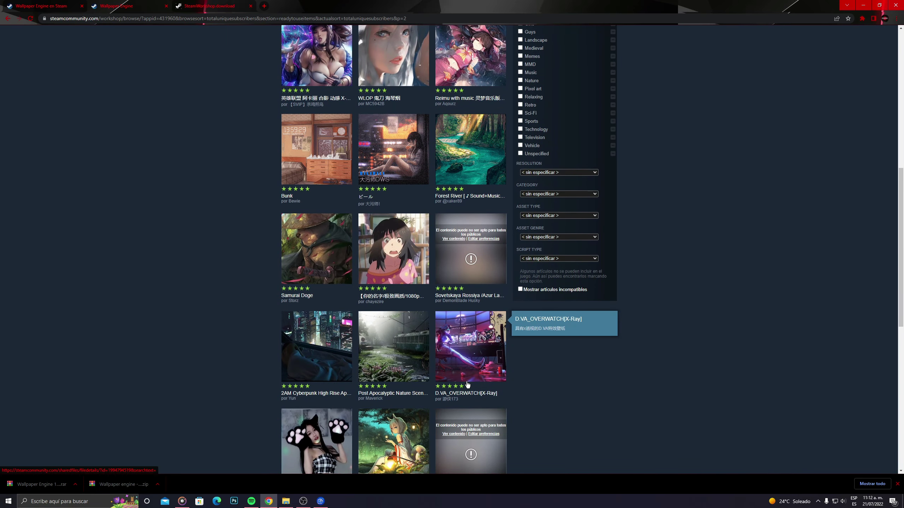
click(489, 359)
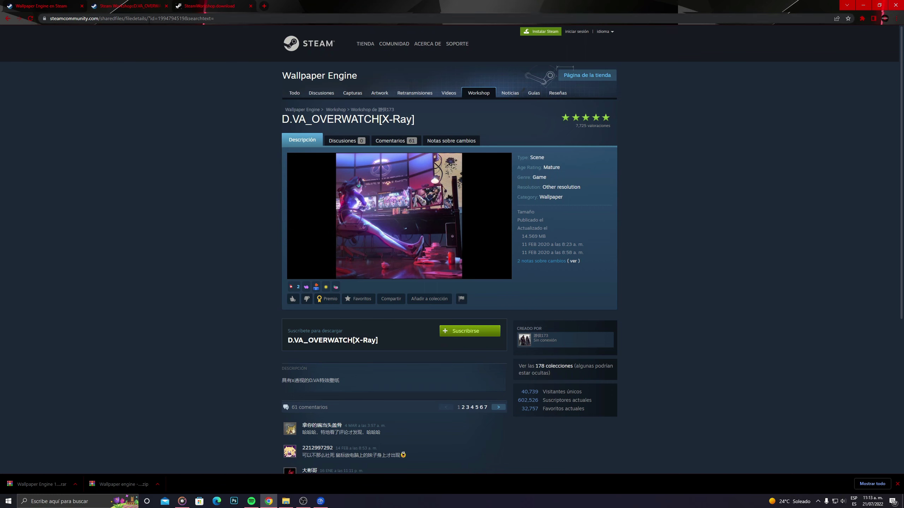
Step: Copy the web address of the D.VA_OVERWATCH[X-Ray] Workshop page
click(145, 19)
key(ctrl+c)
right_click(144, 20)
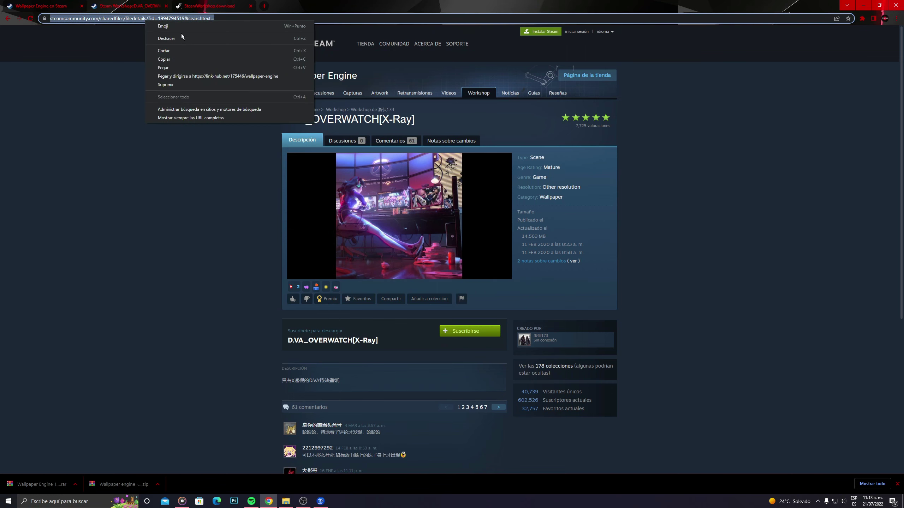
click(167, 58)
Step: Submit the copied Workshop address on steamworkshop.download and download 1994794519.zip
click(225, 6)
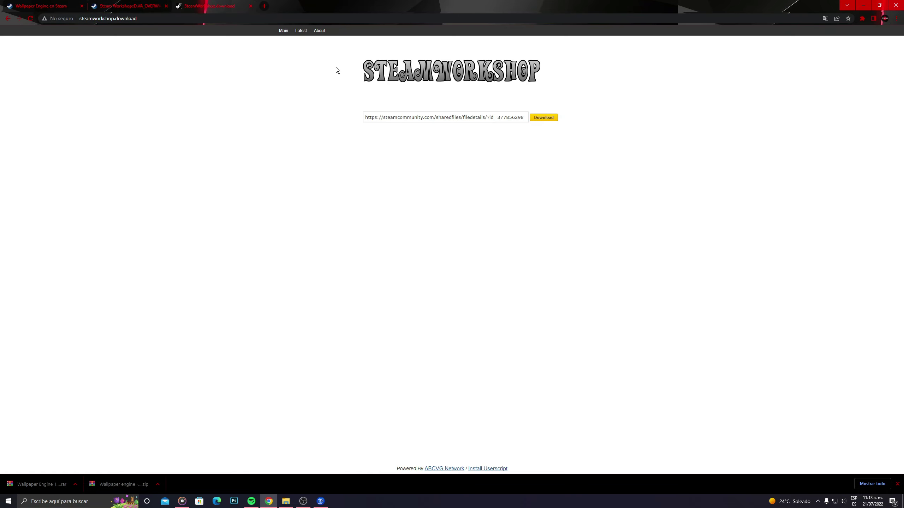
click(466, 116)
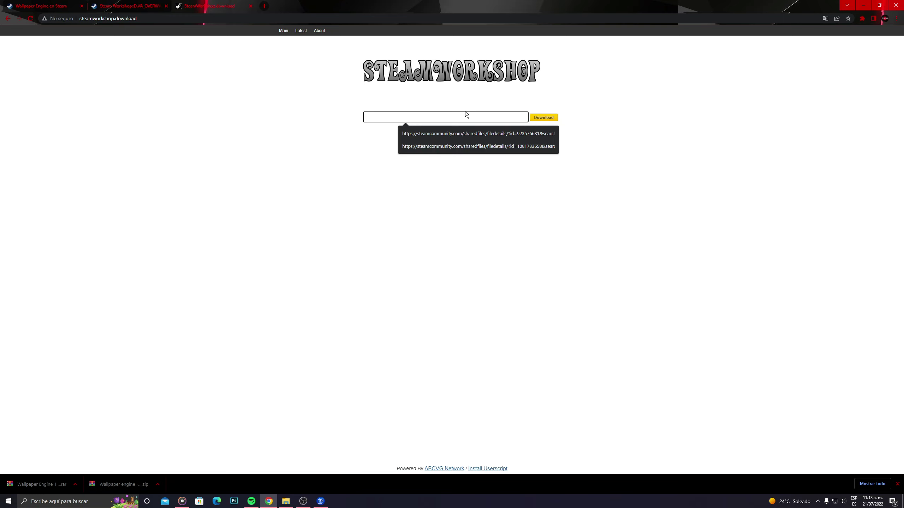
key(ctrl+v)
key(Return)
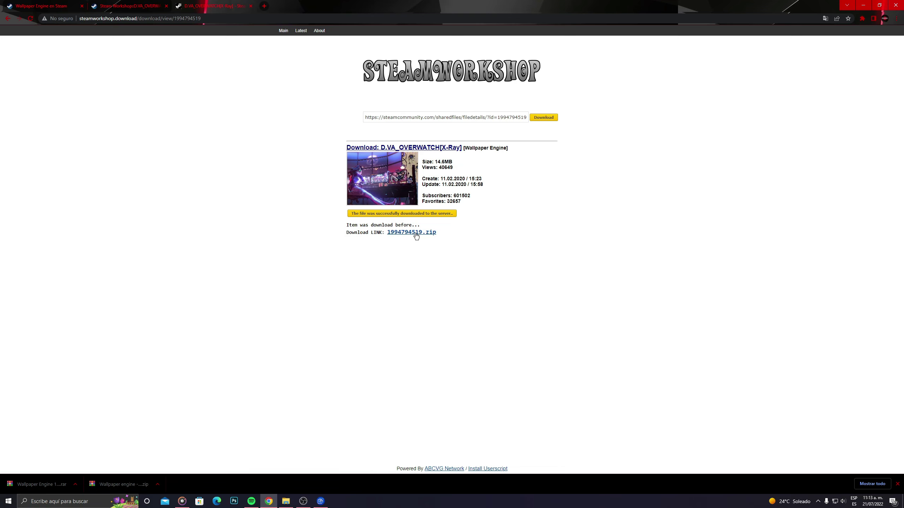
click(417, 234)
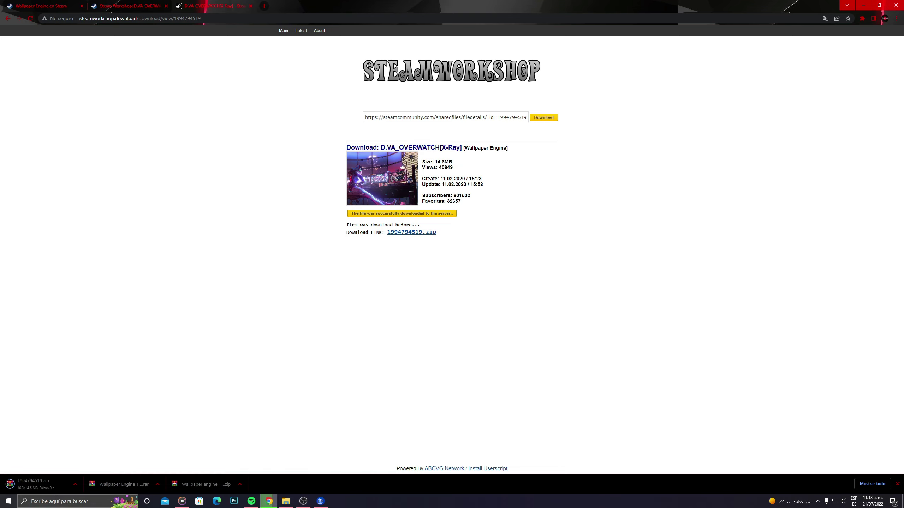
click(286, 502)
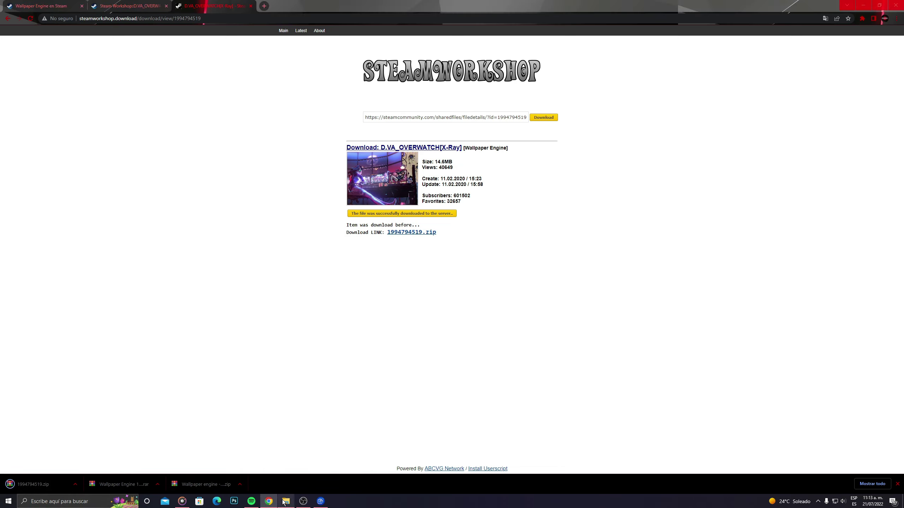
click(333, 162)
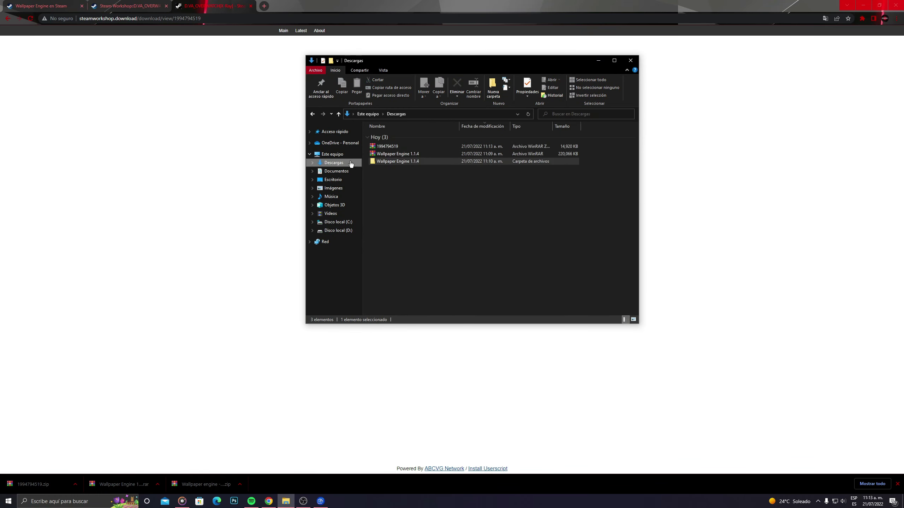
right_click(397, 146)
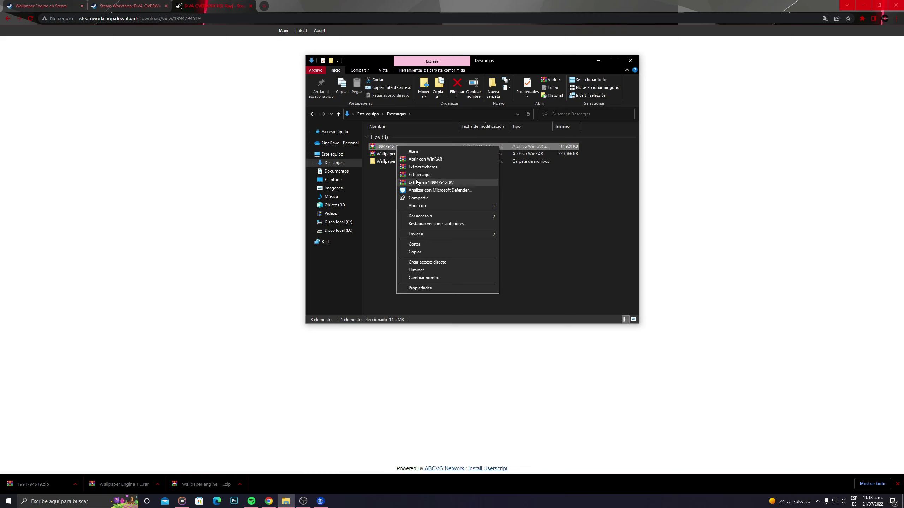
click(421, 174)
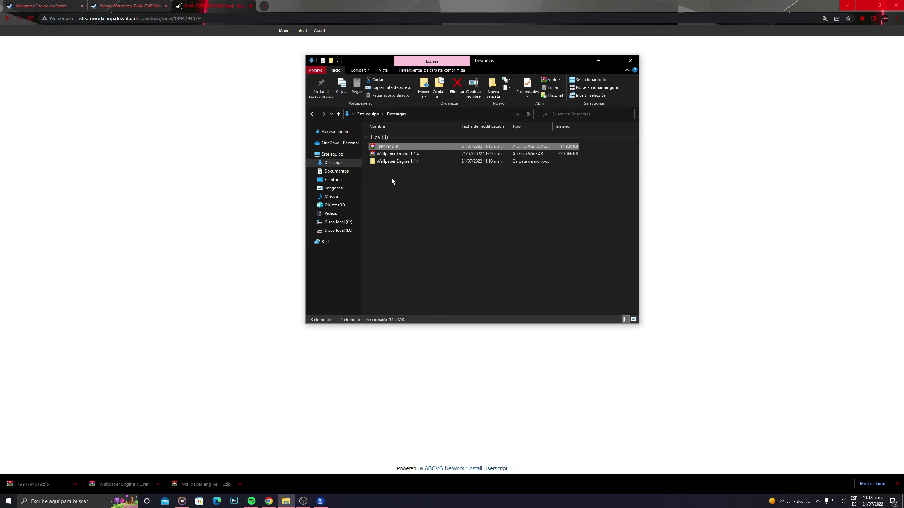
right_click(417, 180)
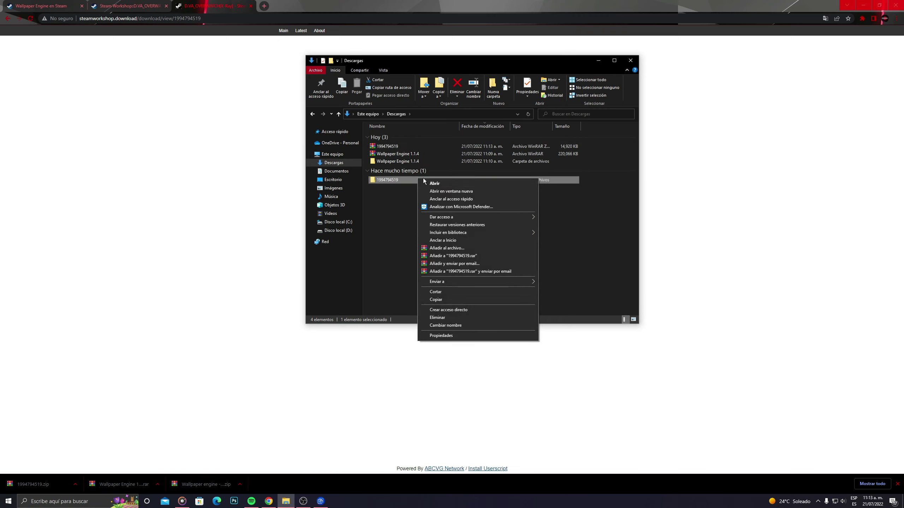
click(443, 293)
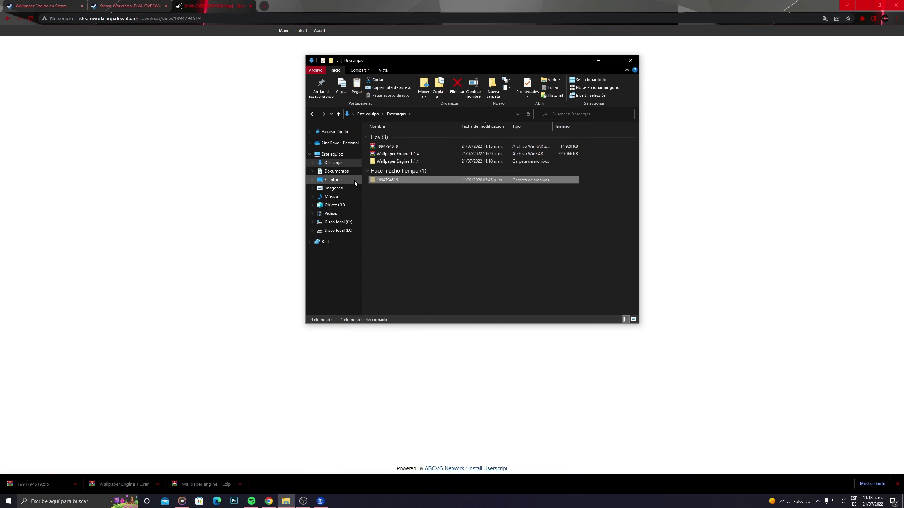
double_click(397, 161)
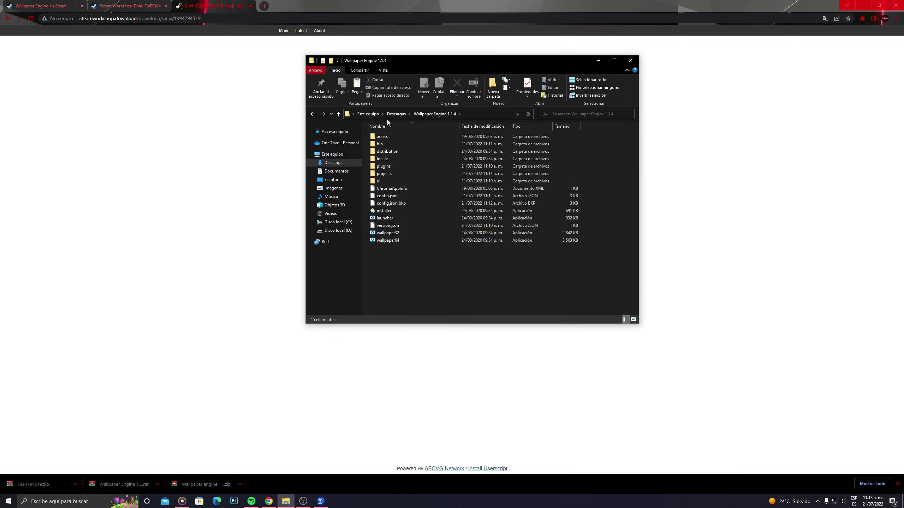
double_click(387, 173)
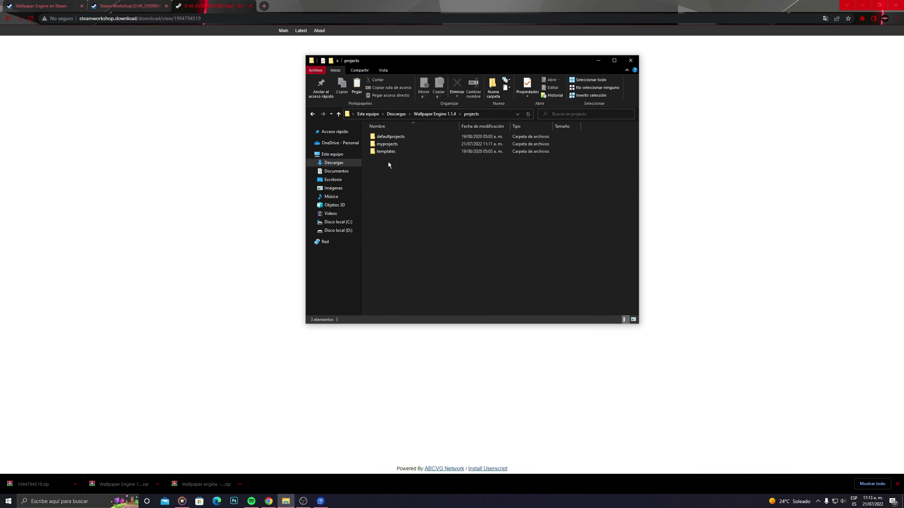
double_click(394, 136)
right_click(575, 236)
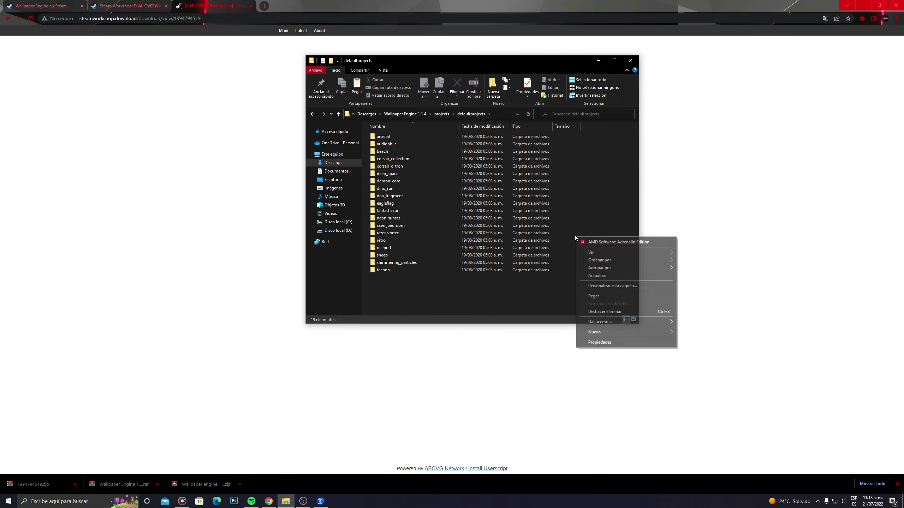
click(602, 212)
right_click(603, 214)
click(621, 273)
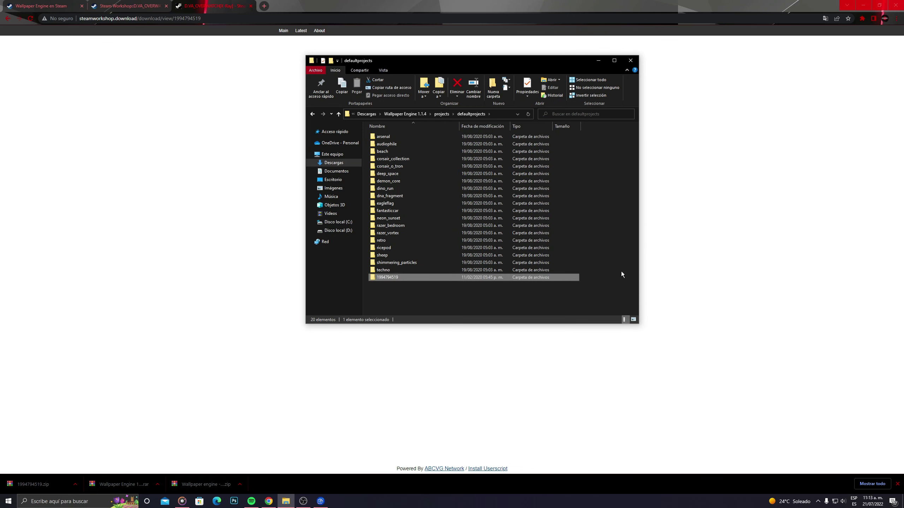
Step: Open Wallpaper Engine's installed wallpapers, look through them for the added wallpaper, and close the window
click(700, 306)
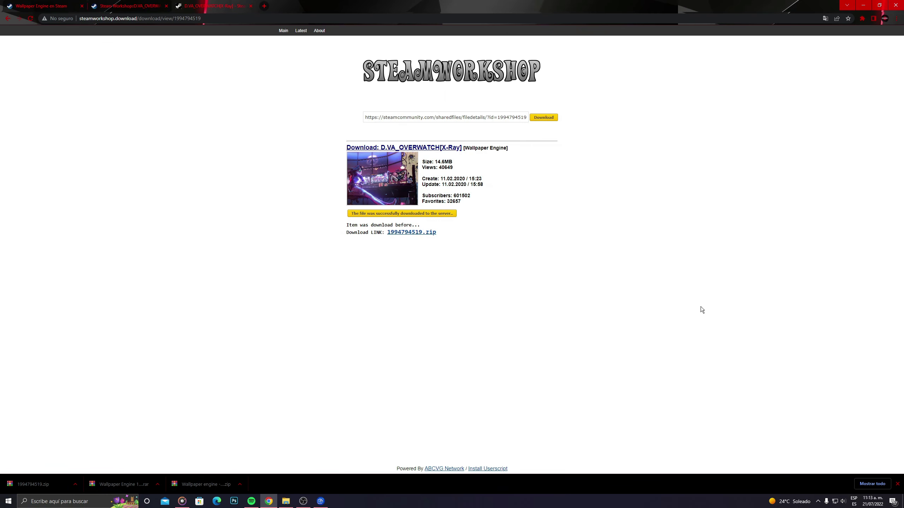
click(817, 502)
right_click(831, 487)
click(844, 416)
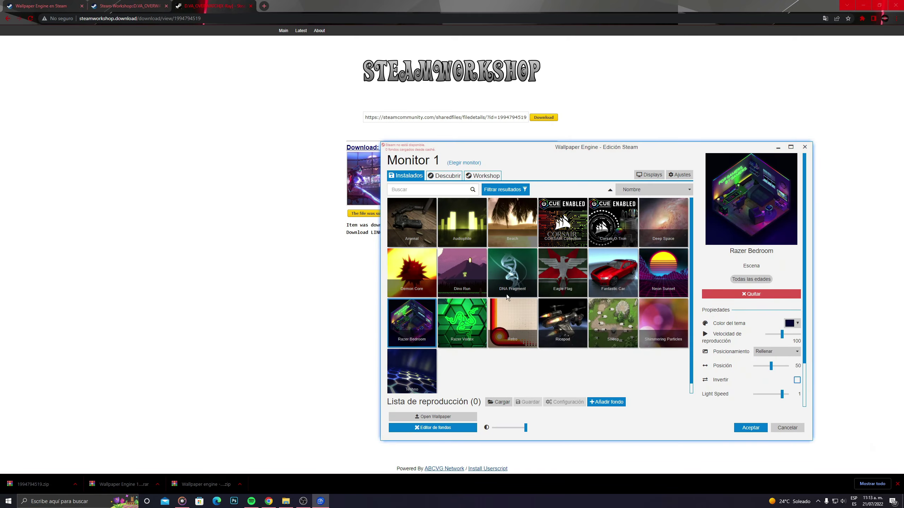
scroll(496, 329, down, 1)
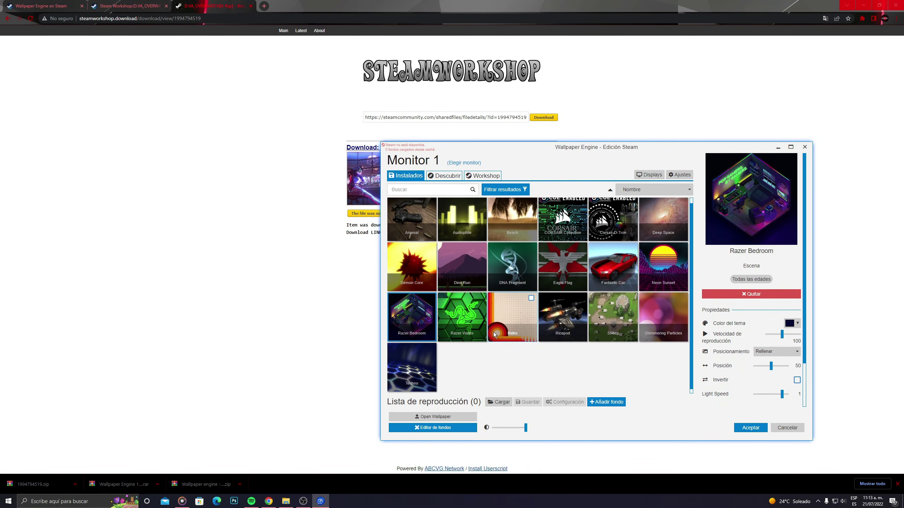
scroll(496, 329, up, 1)
click(805, 147)
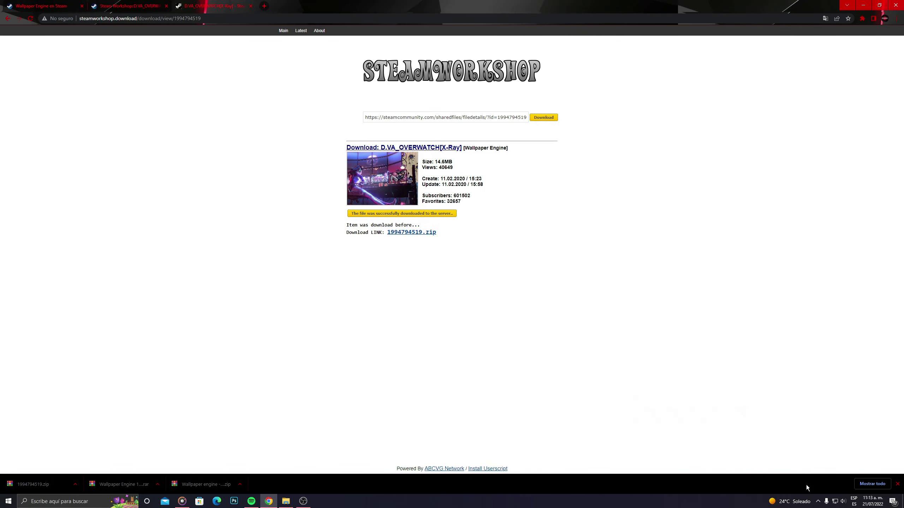
Step: Reopen the wallpaper selection for monitor 1 and apply the D.VA_OVERWATCH[X-Ray] wallpaper
right_click(833, 487)
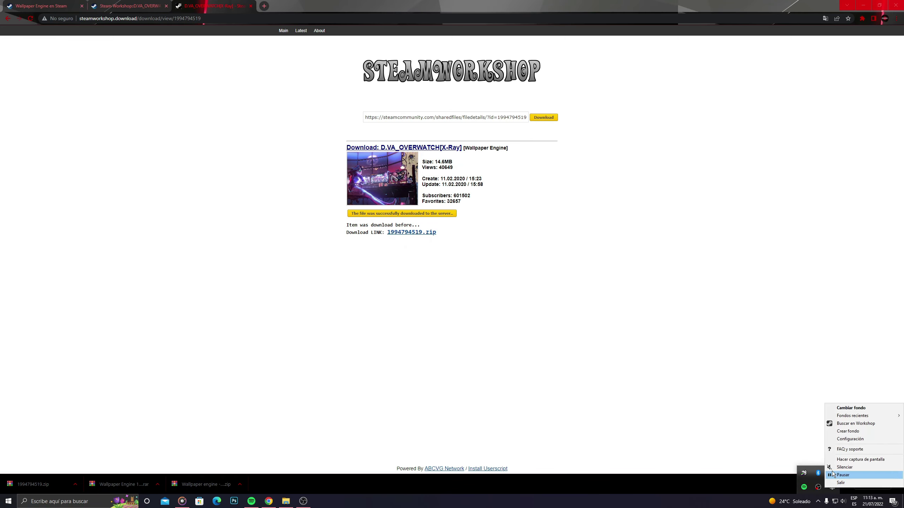
click(851, 408)
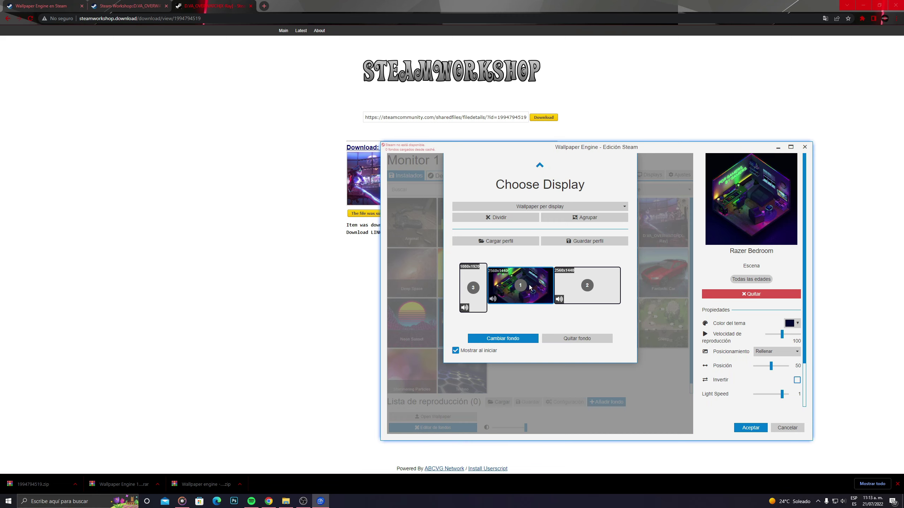
click(520, 340)
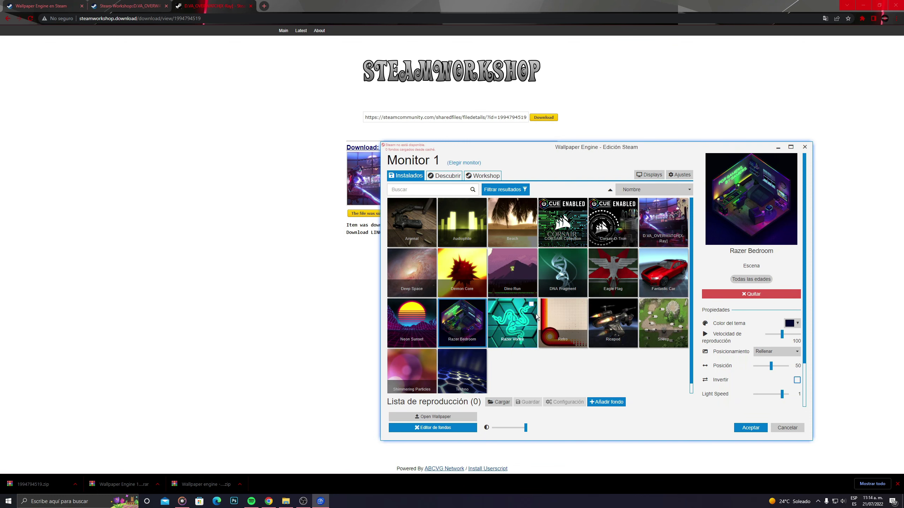
scroll(515, 213, down, 1)
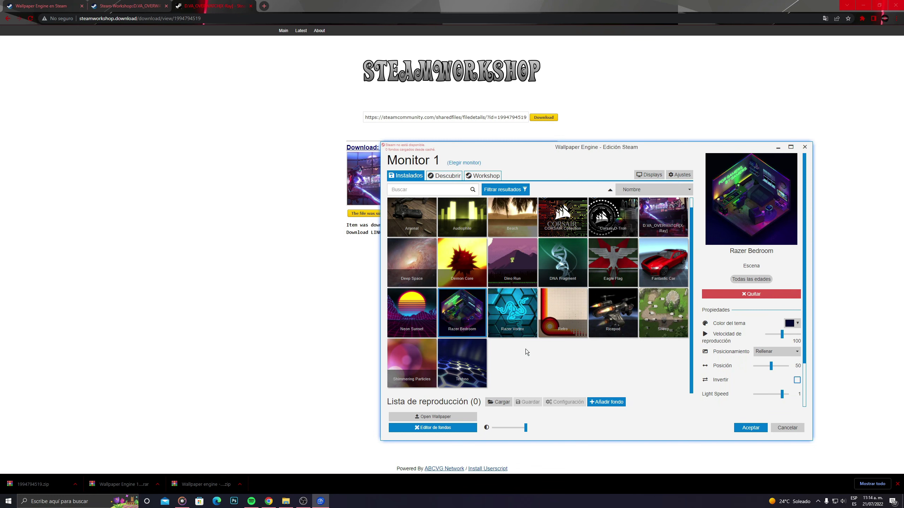
scroll(525, 351, up, 1)
scroll(541, 365, down, 1)
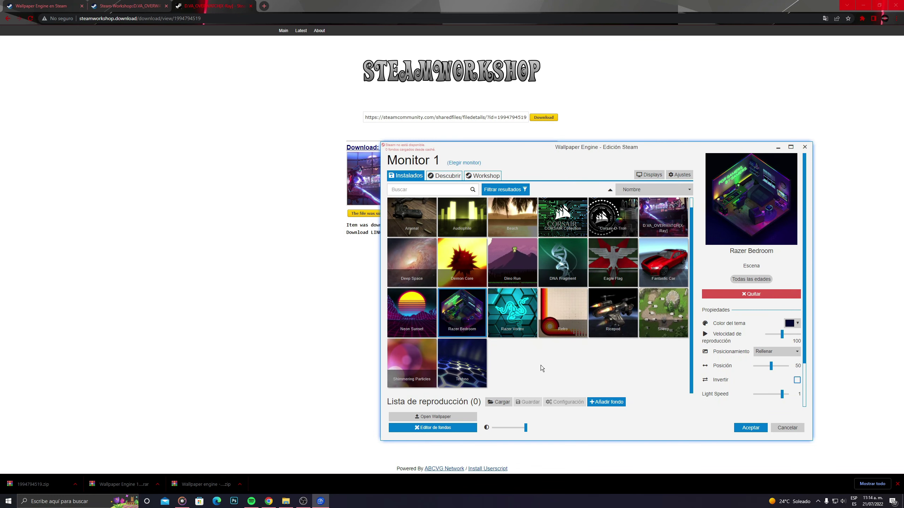
scroll(562, 344, up, 1)
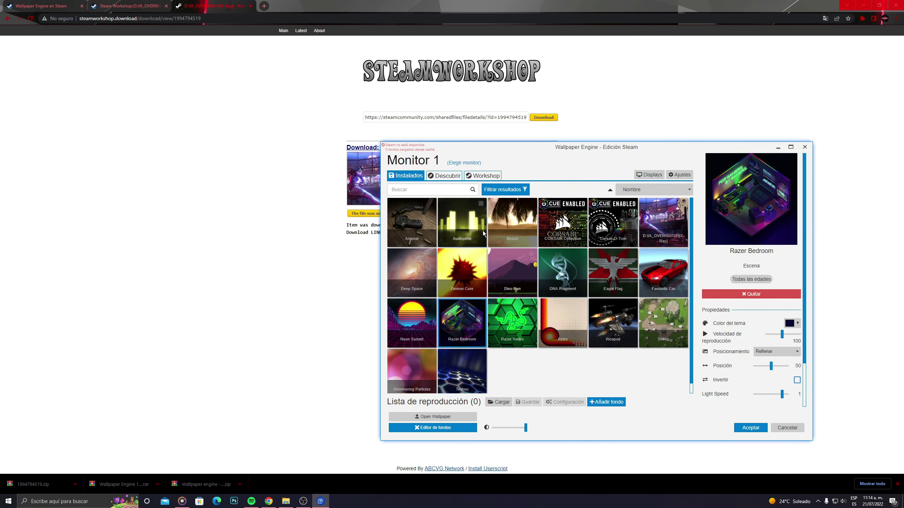
click(667, 226)
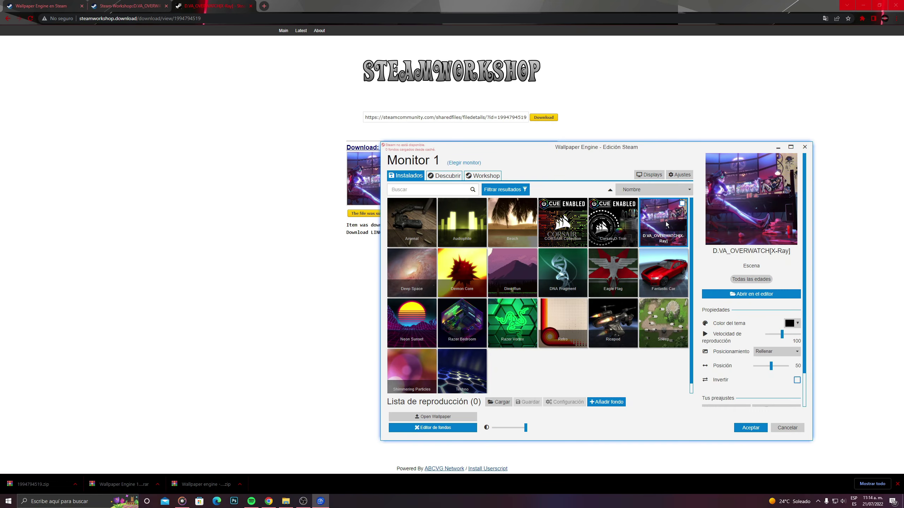
Step: Minimise the web browser and the file window, and move the Wallpaper Engine window aside to reveal the desktop
click(863, 5)
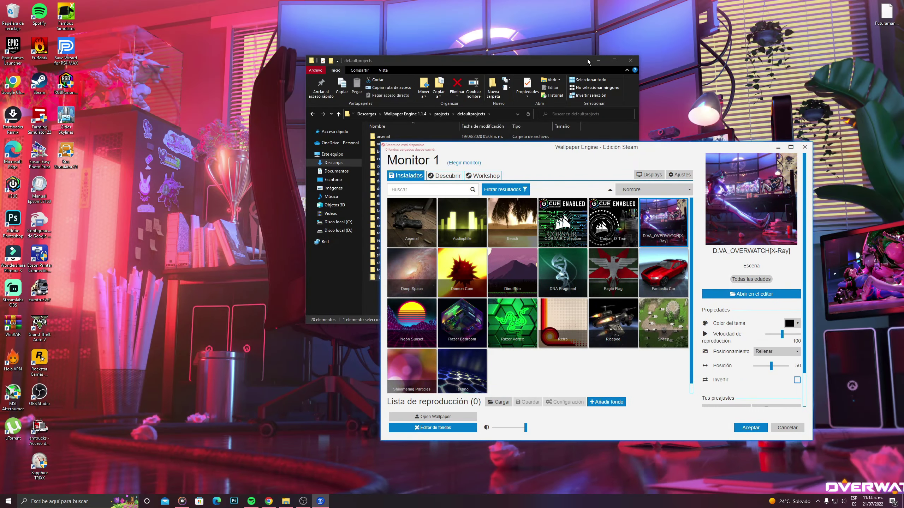
click(598, 60)
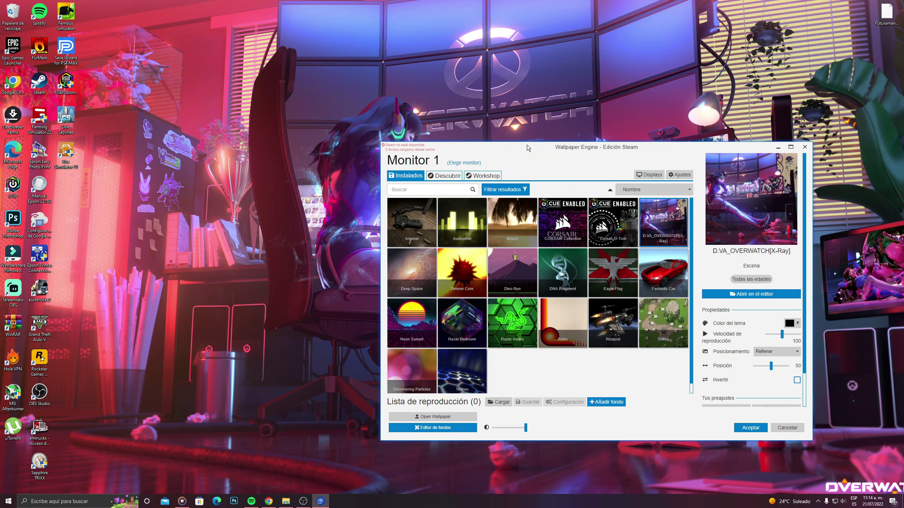
drag(528, 148, 426, 130)
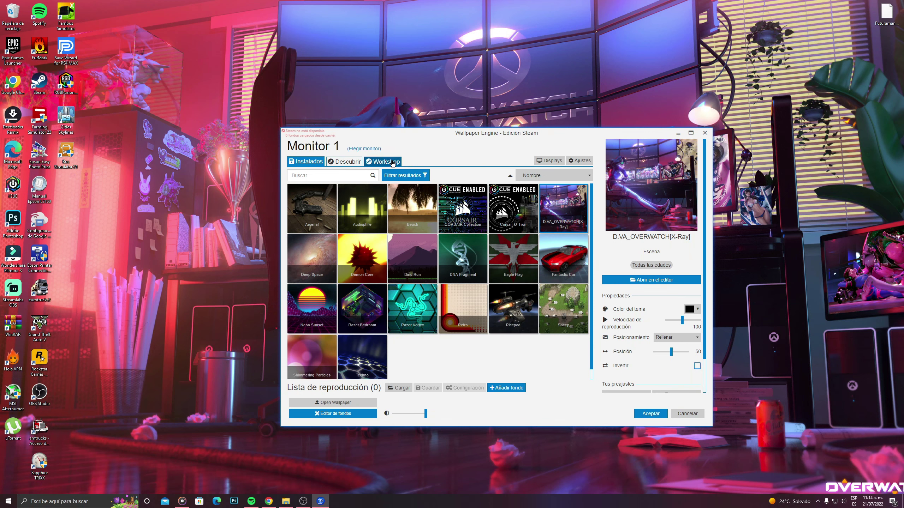
Step: Apply the Razer Bedroom wallpaper to monitor 1 and minimise the Wallpaper Engine window
mouse_move(330, 296)
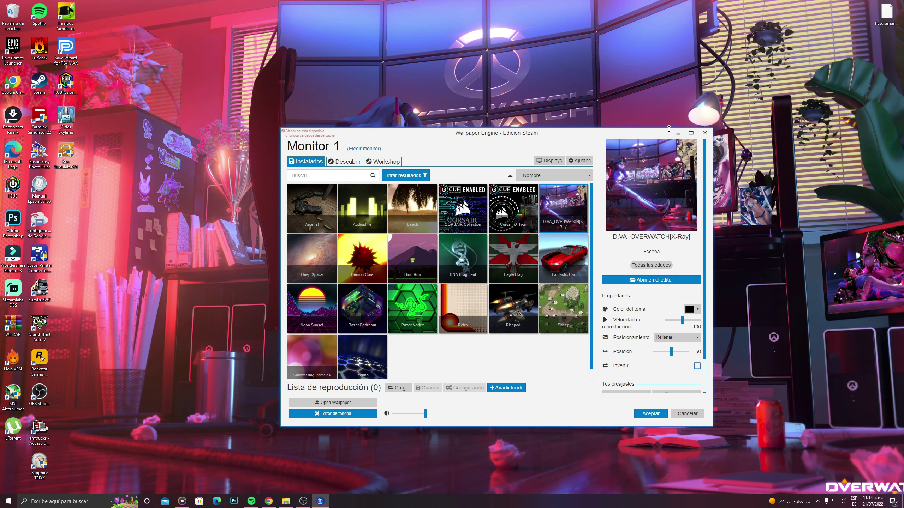
click(362, 309)
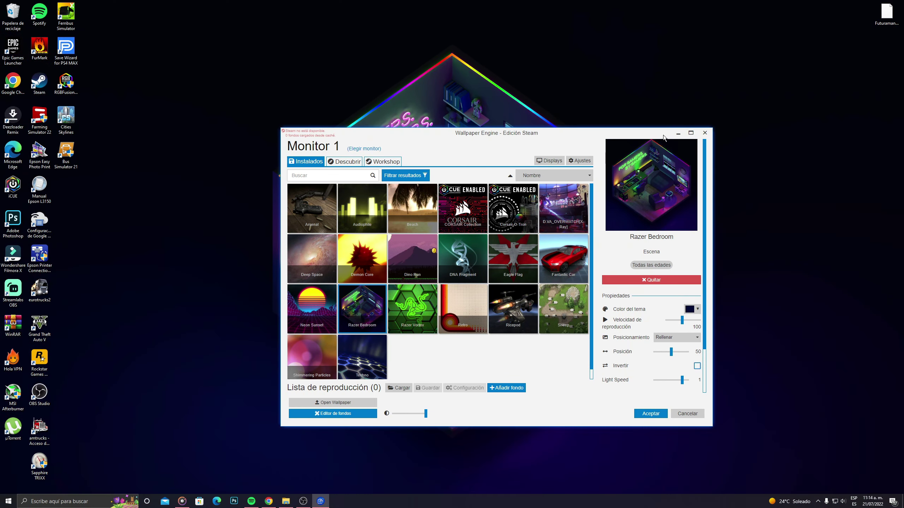
click(677, 132)
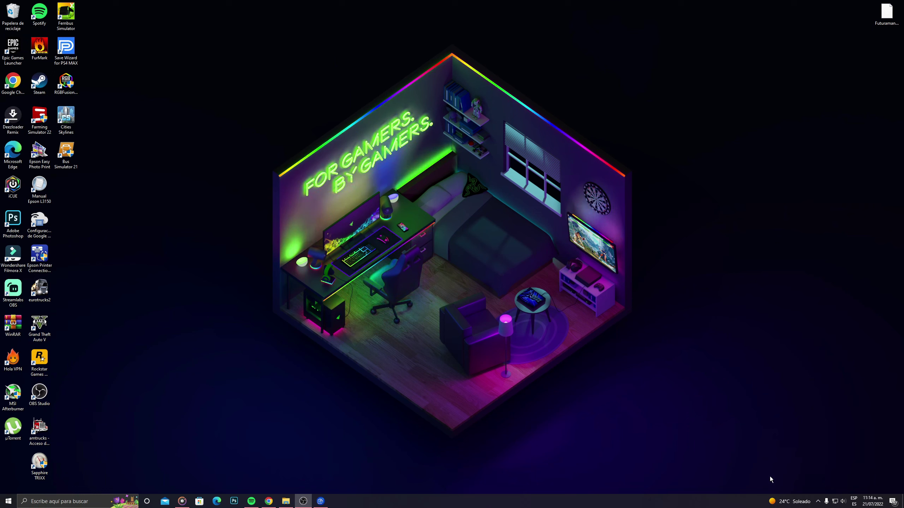
Step: Bring Wallpaper Engine back up, apply the Dino Run wallpaper to monitor 1, and minimise the window to show the desktop
click(818, 501)
right_click(832, 488)
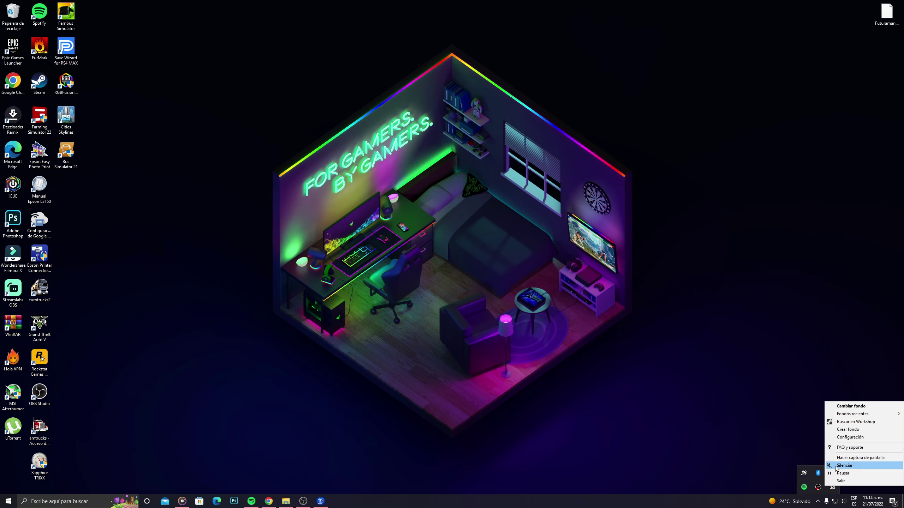
click(843, 412)
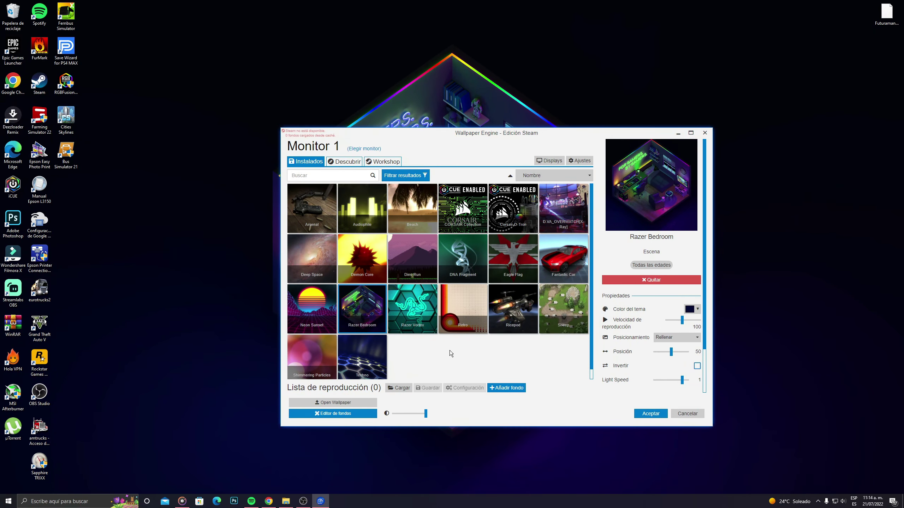
scroll(644, 377, down, 3)
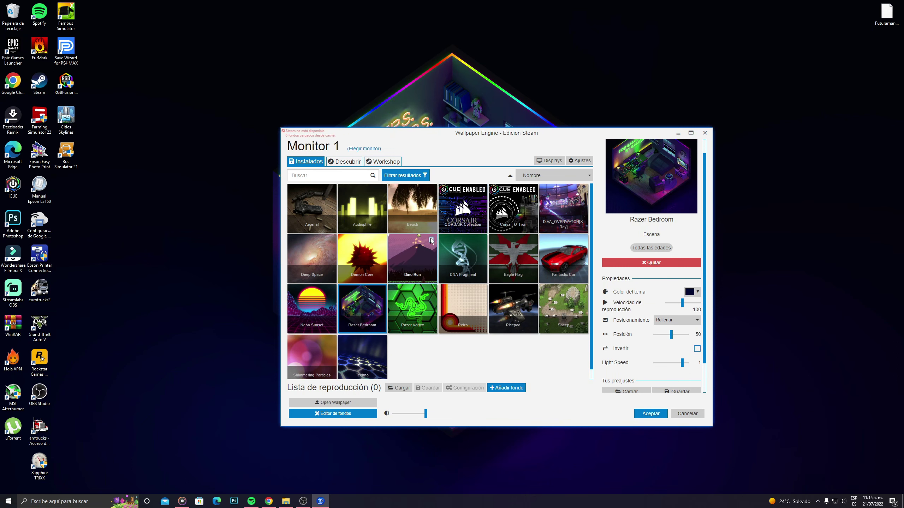
scroll(651, 315, down, 2)
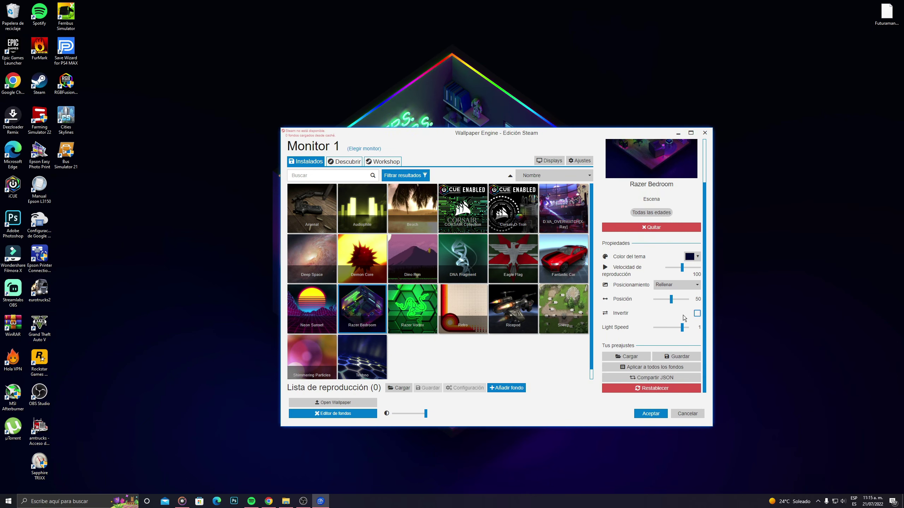
click(413, 269)
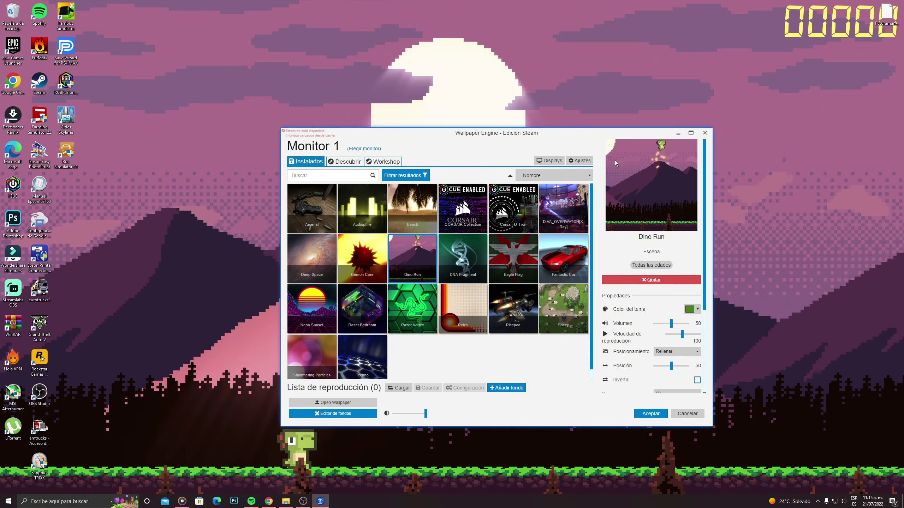
click(676, 134)
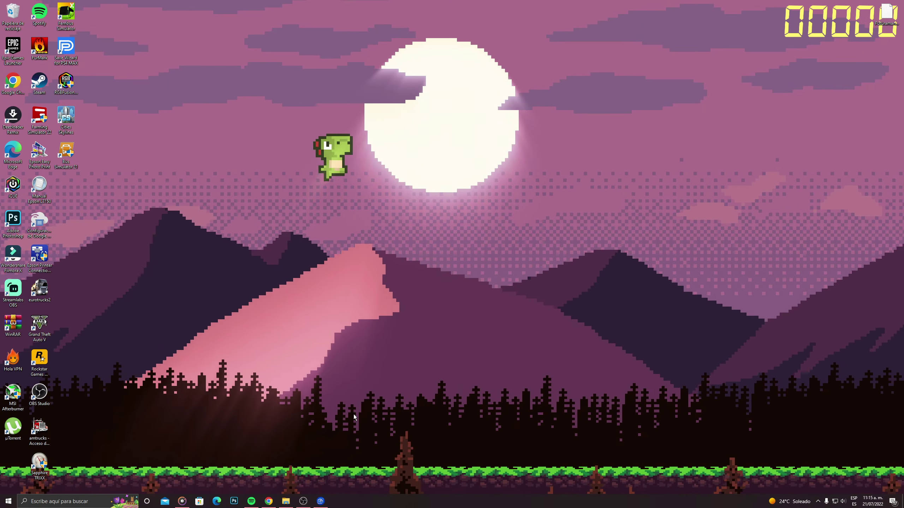